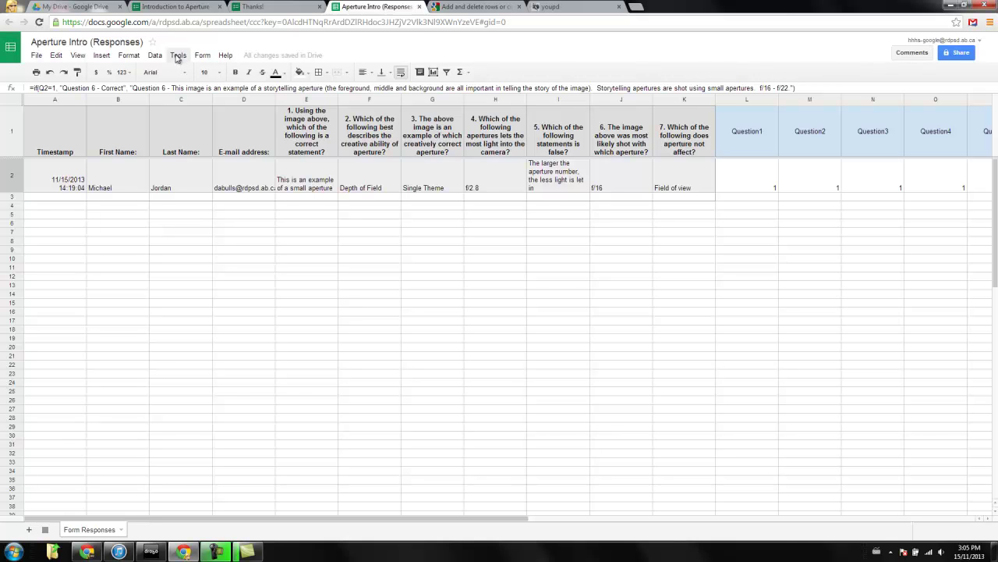
Search the script gallery for formmule and install formMule V6.4.1.
{"action": "left_click", "coordinate": [179, 56]}
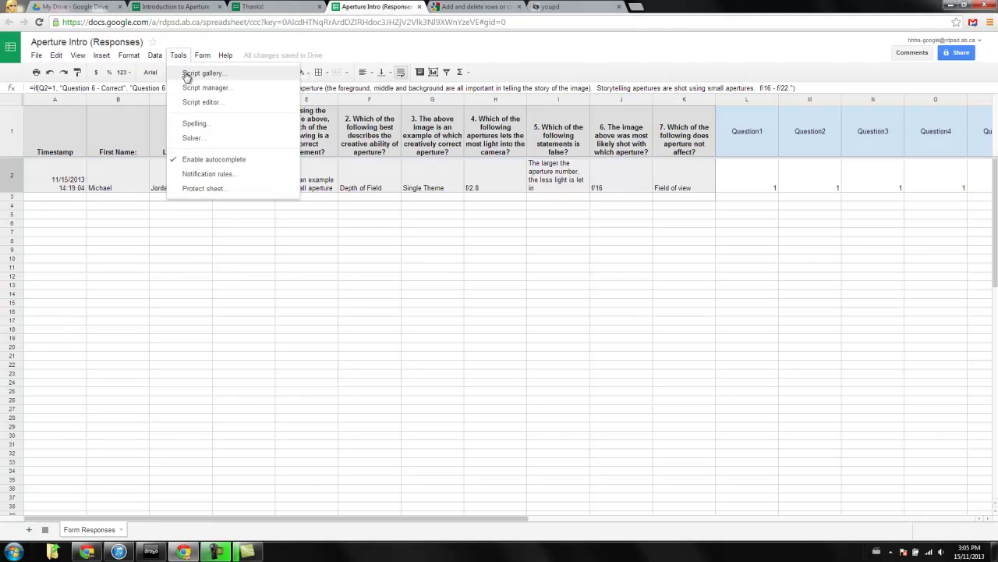
{"action": "left_click", "coordinate": [202, 73]}
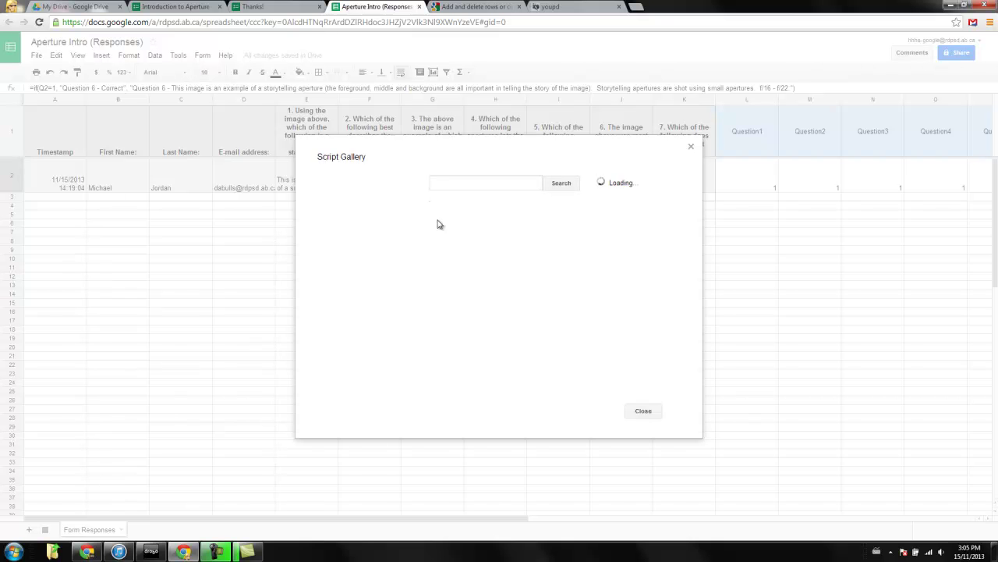
{"action": "left_click", "coordinate": [480, 183]}
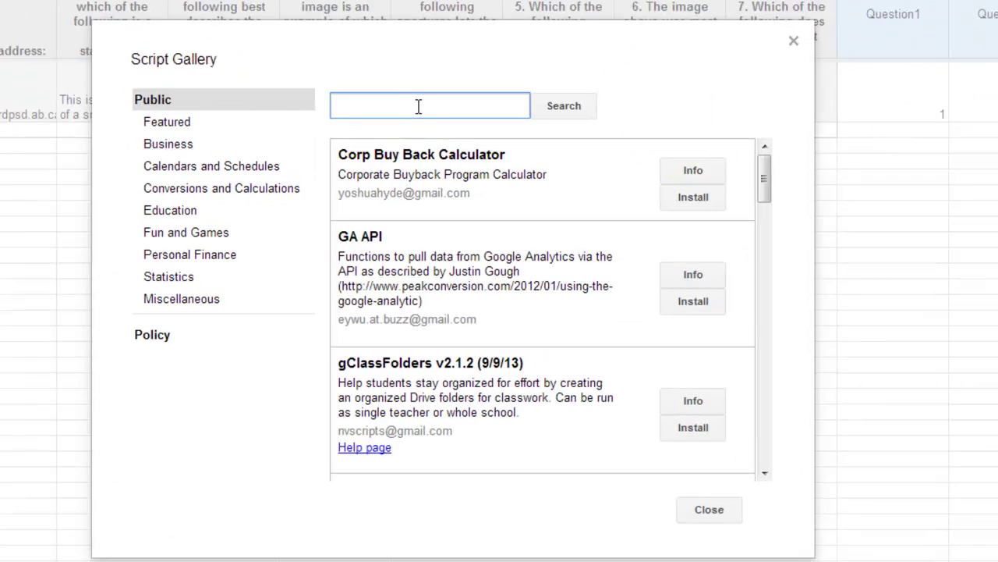
{"action": "type", "text": "formmule"}
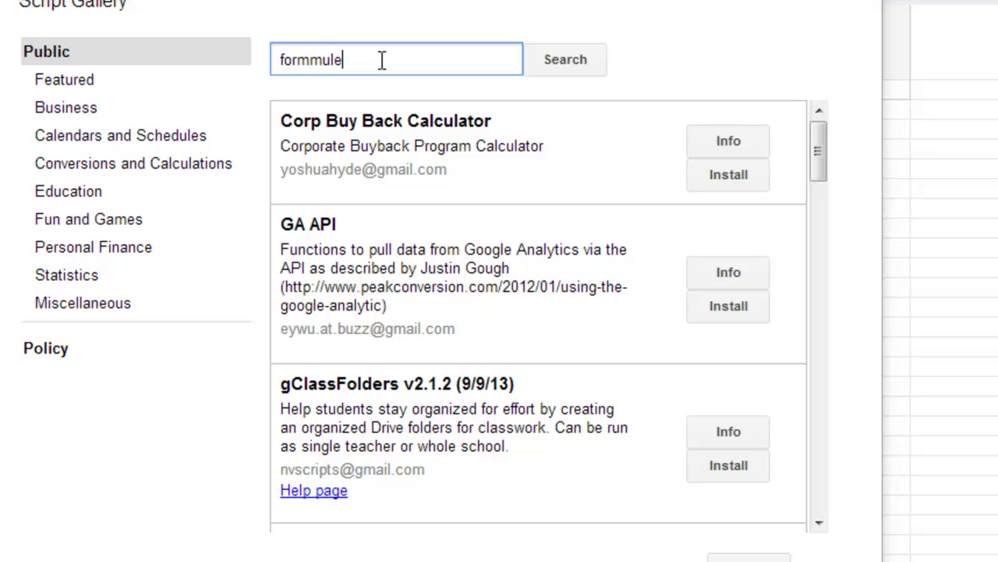
{"action": "key", "text": "Return"}
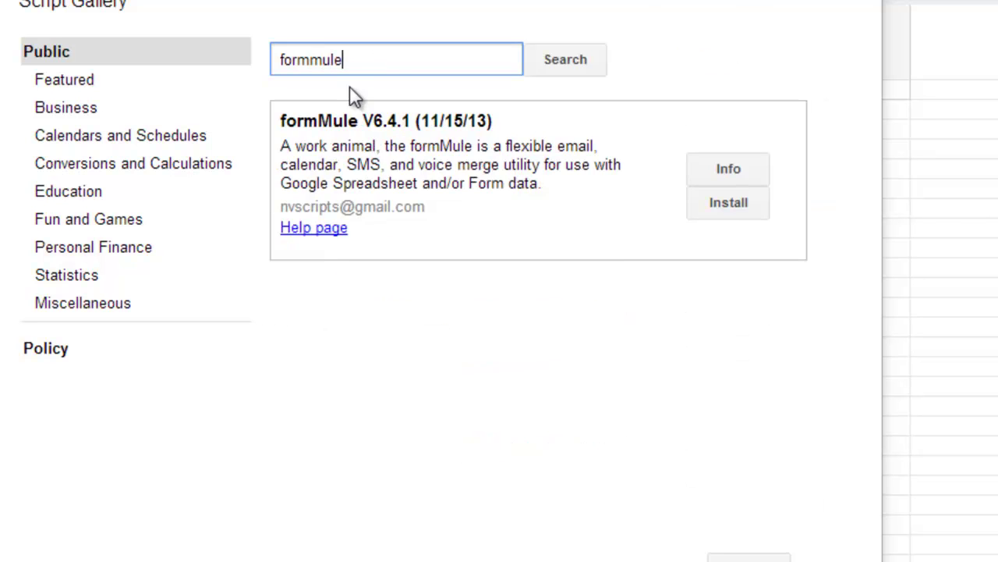
{"action": "left_click", "coordinate": [725, 216]}
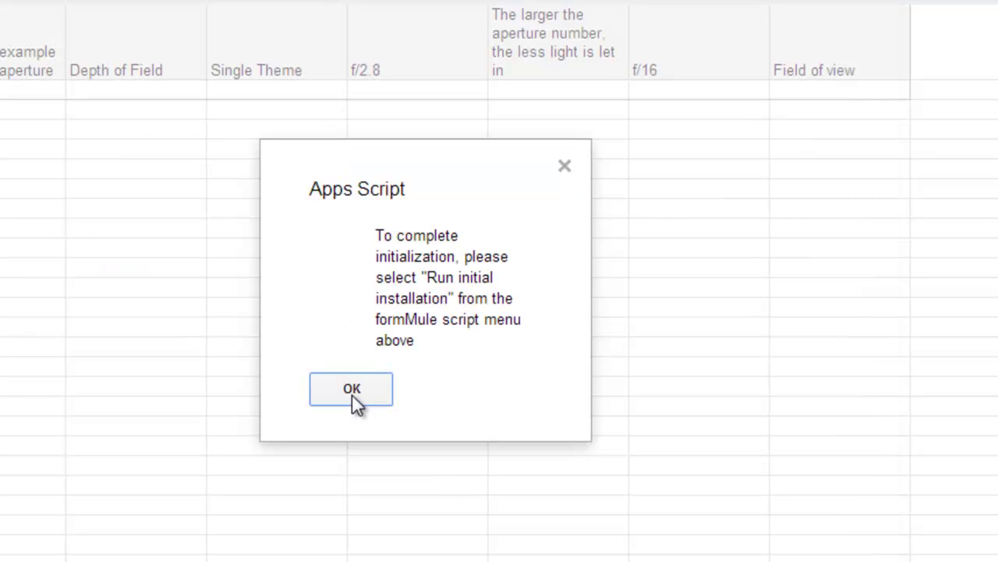
Run formMule's initial installation and grant the script's authorization request.
{"action": "left_click", "coordinate": [352, 390]}
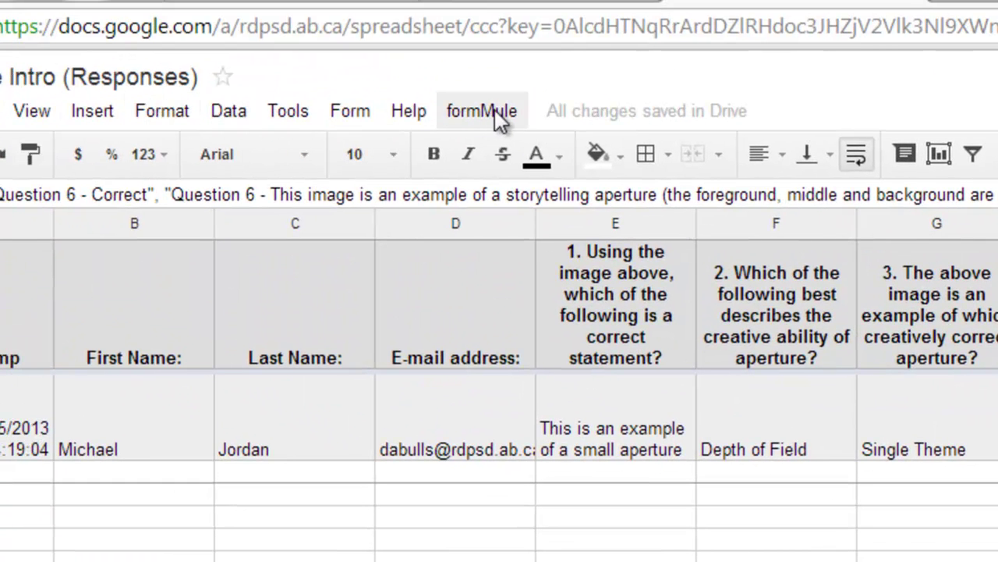
{"action": "left_click", "coordinate": [485, 109]}
{"action": "left_click", "coordinate": [501, 155]}
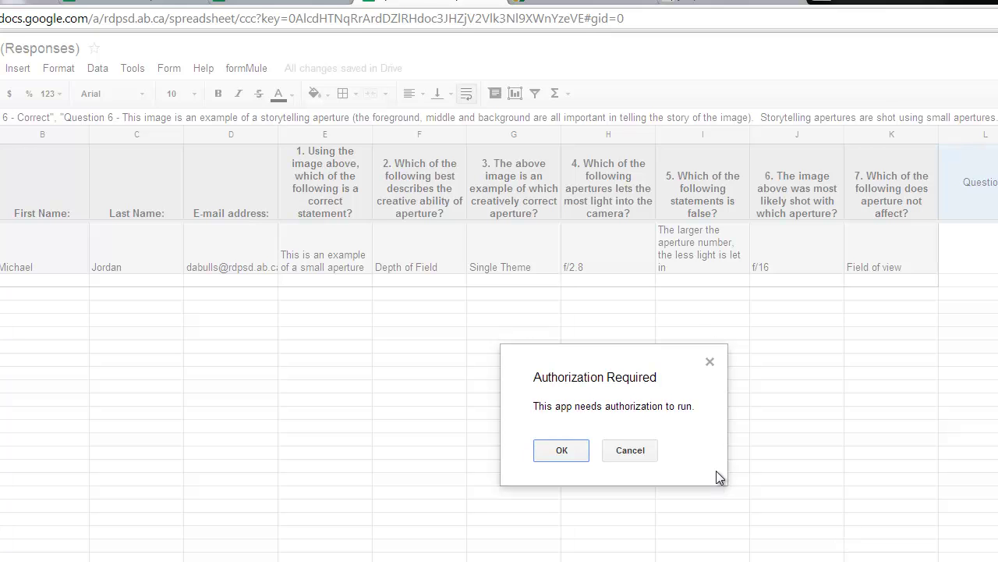
{"action": "left_click", "coordinate": [551, 450]}
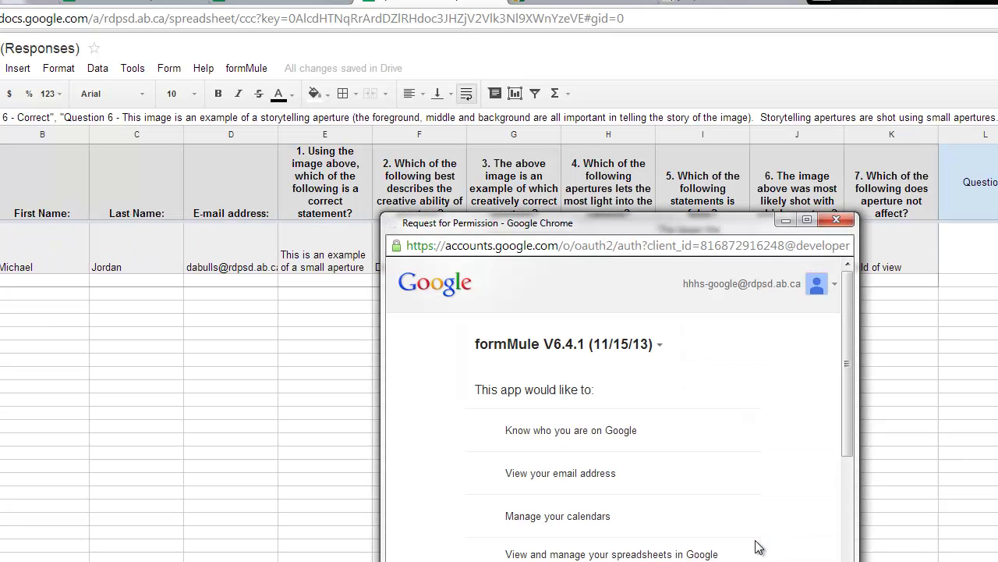
{"action": "scroll", "coordinate": [671, 523], "scroll_direction": "down", "scroll_amount": 6}
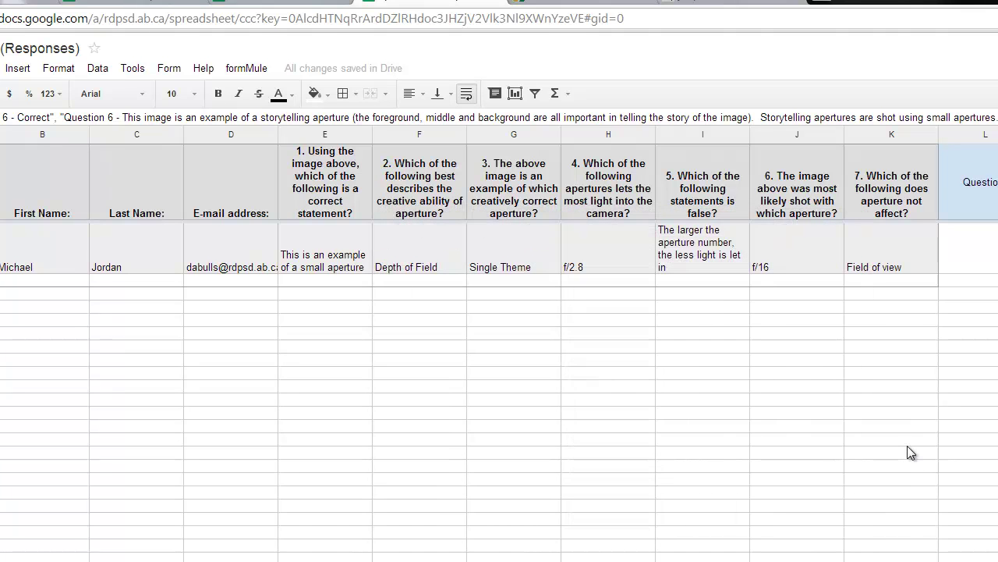
Rerun formMule's initial installation, opting in as an educational user, and save the tracking settings.
{"action": "left_click", "coordinate": [246, 67]}
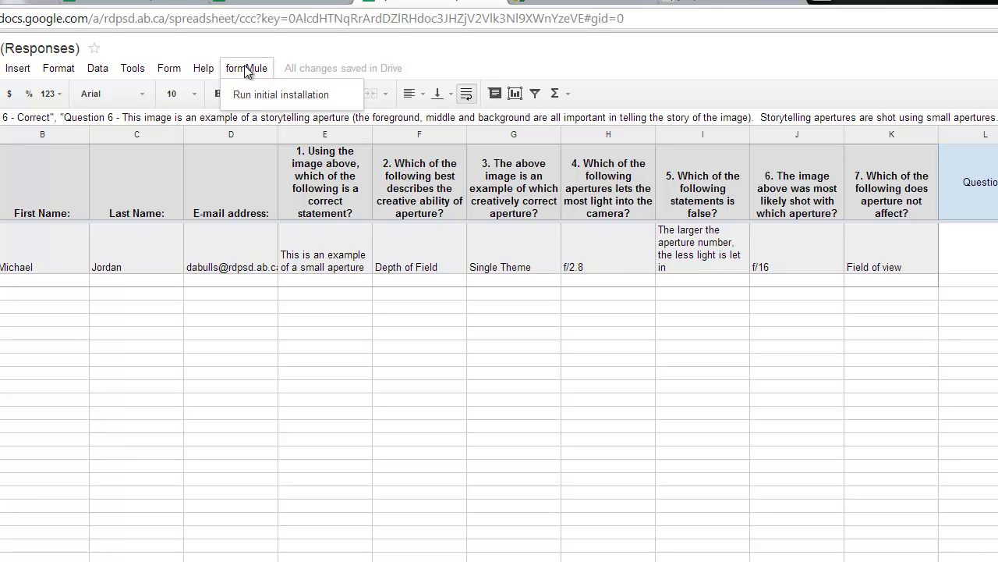
{"action": "left_click", "coordinate": [275, 97]}
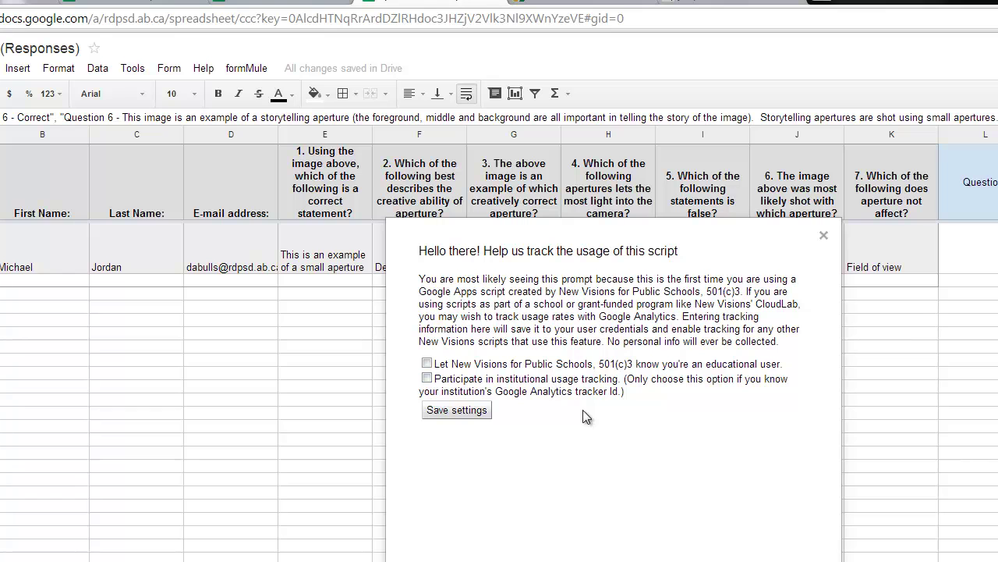
{"action": "left_click", "coordinate": [427, 364]}
{"action": "left_click", "coordinate": [463, 414]}
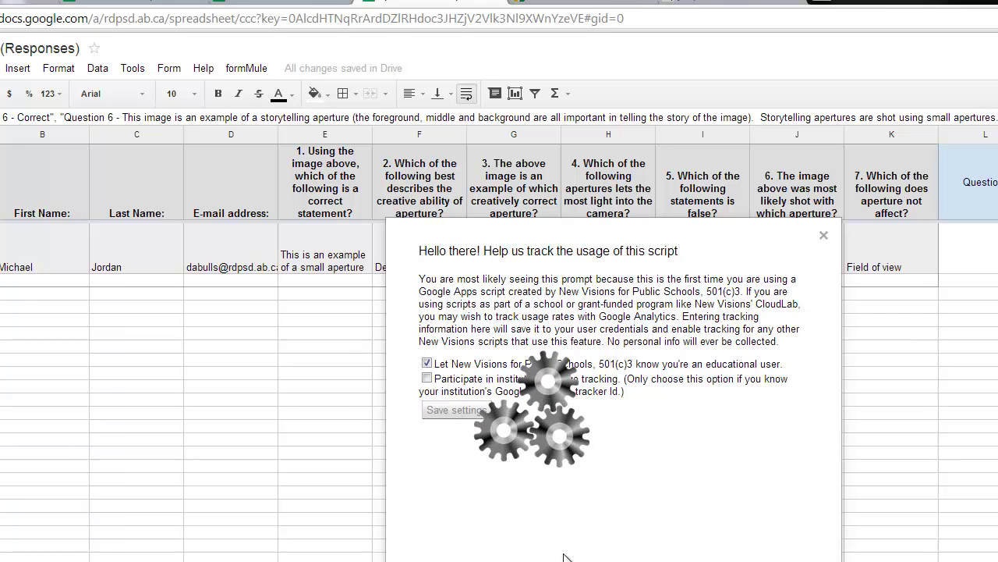
Read the formMule overview, then save merge source settings with auto-created unique case numbers.
{"action": "left_click", "coordinate": [249, 69]}
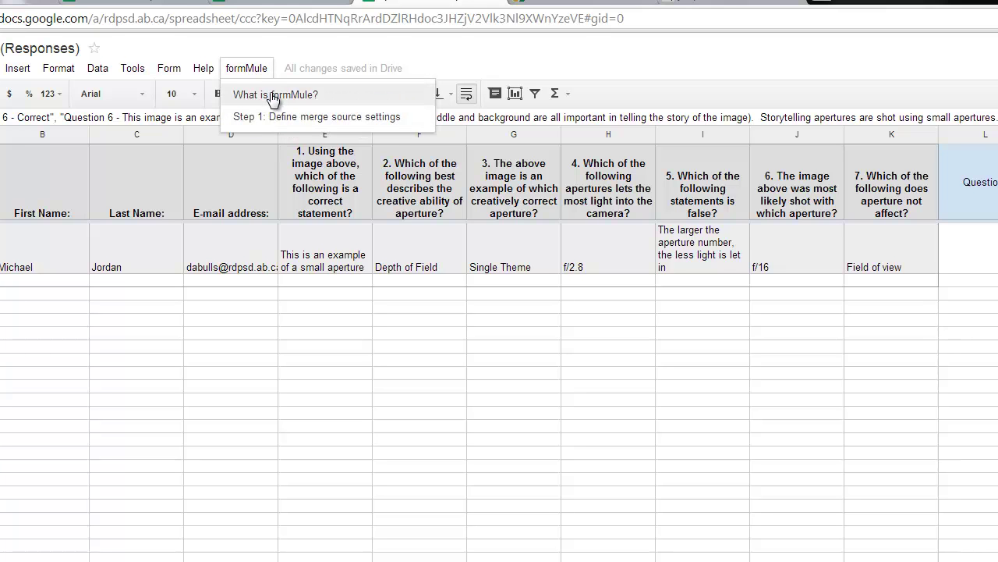
{"action": "left_click", "coordinate": [259, 94]}
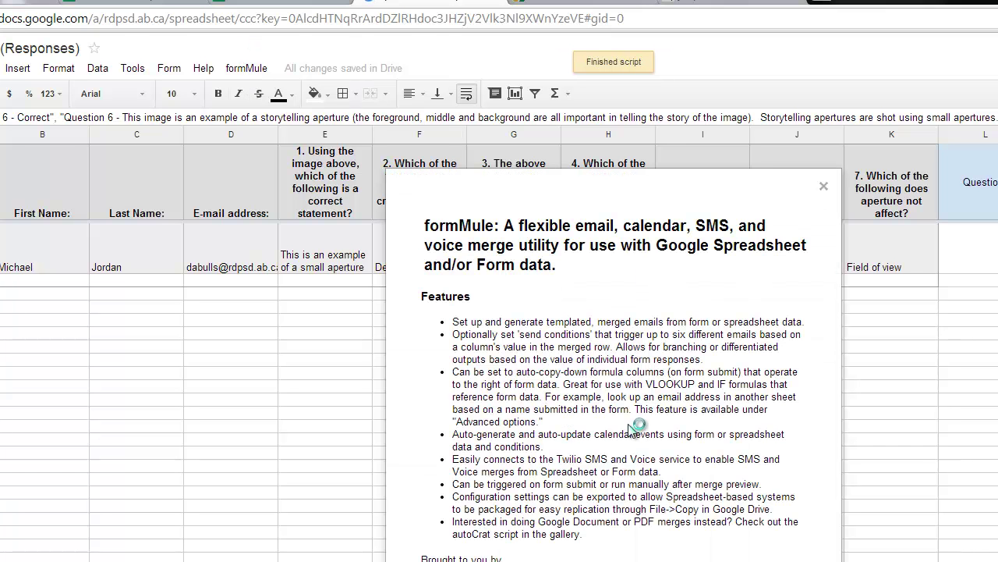
{"action": "left_click", "coordinate": [823, 186]}
{"action": "left_click", "coordinate": [247, 68]}
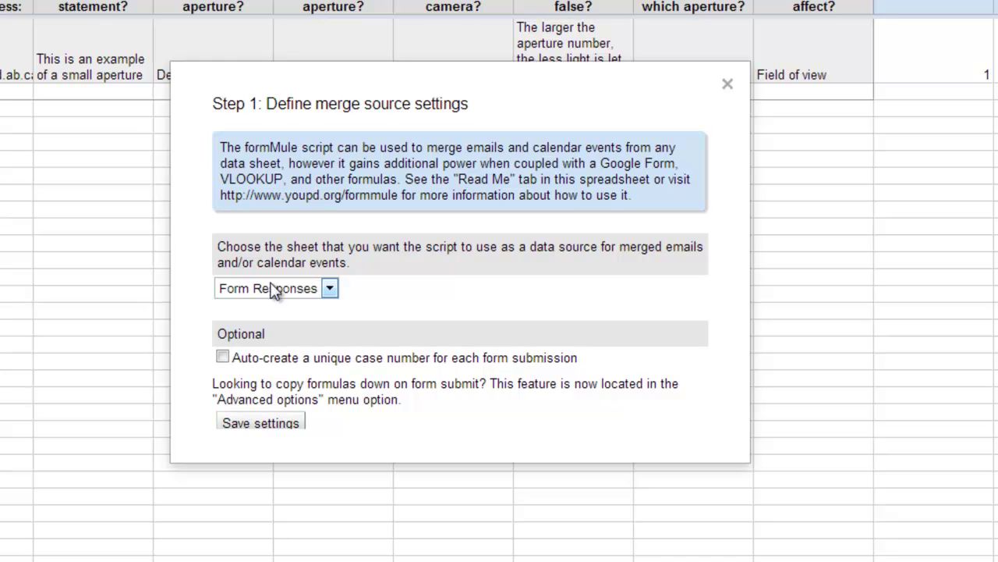
{"action": "left_click", "coordinate": [222, 357]}
{"action": "left_click", "coordinate": [264, 425]}
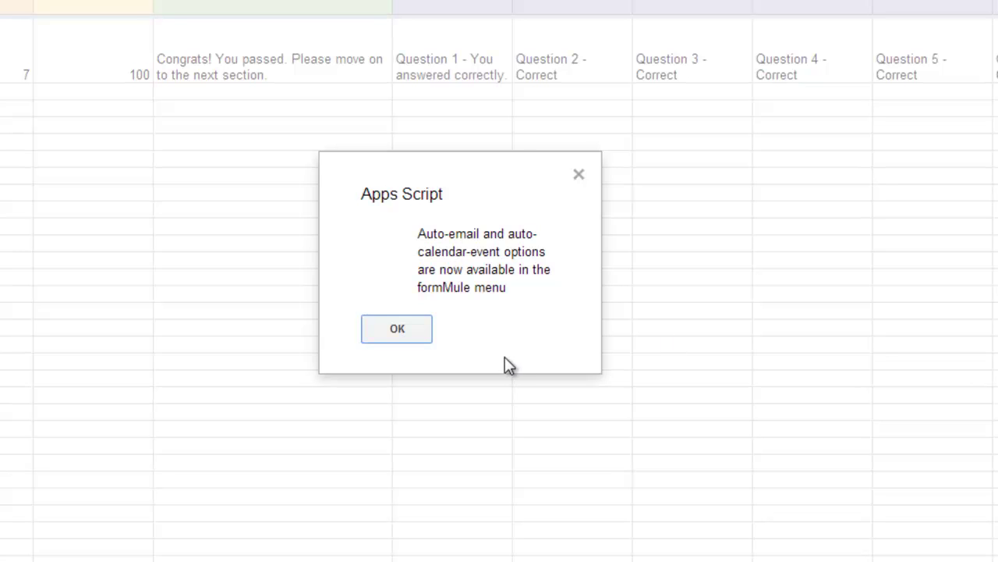
Dismiss the auto-email notice and bring up formMule's Advanced options.
{"action": "left_click", "coordinate": [397, 329]}
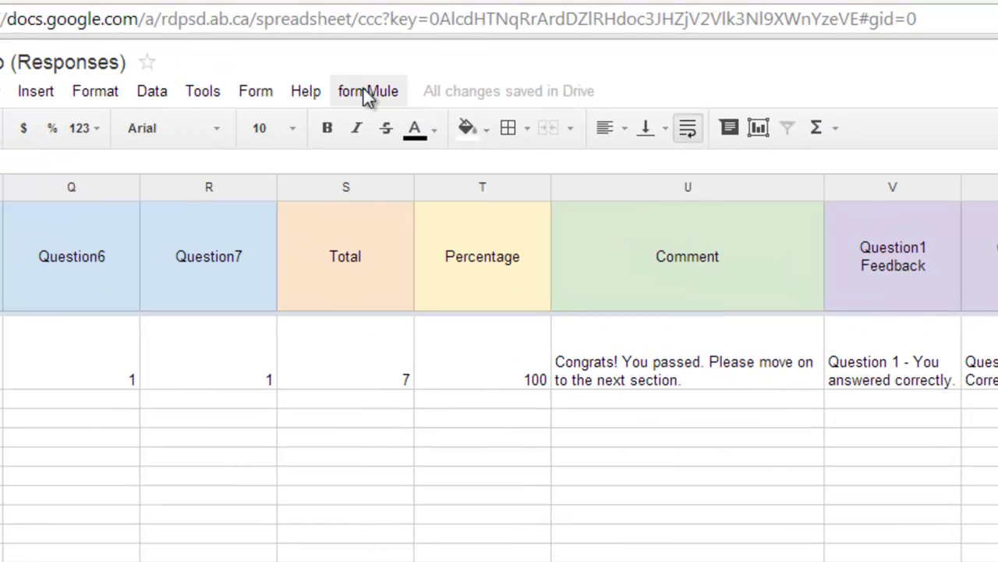
{"action": "left_click", "coordinate": [365, 89]}
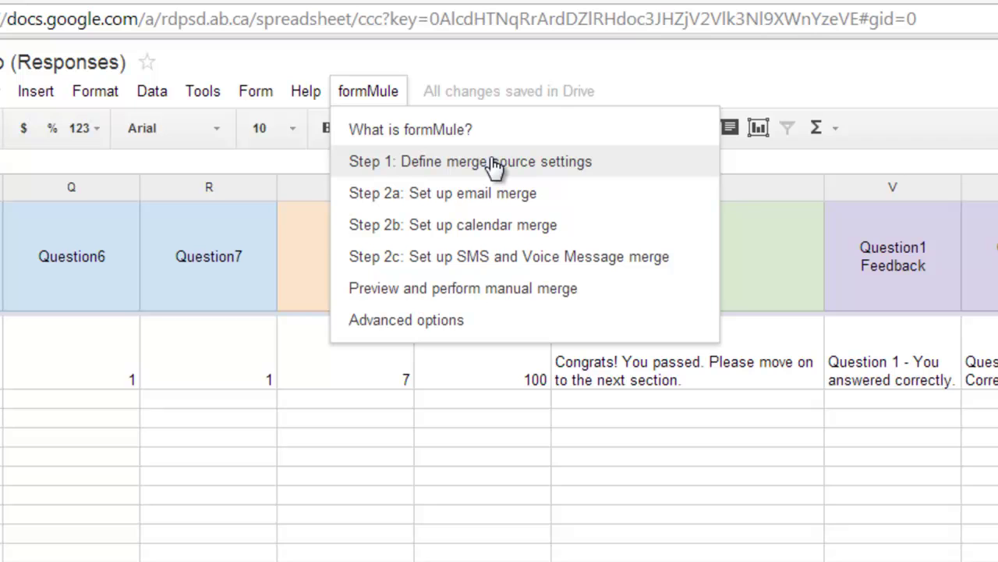
{"action": "left_click", "coordinate": [415, 323]}
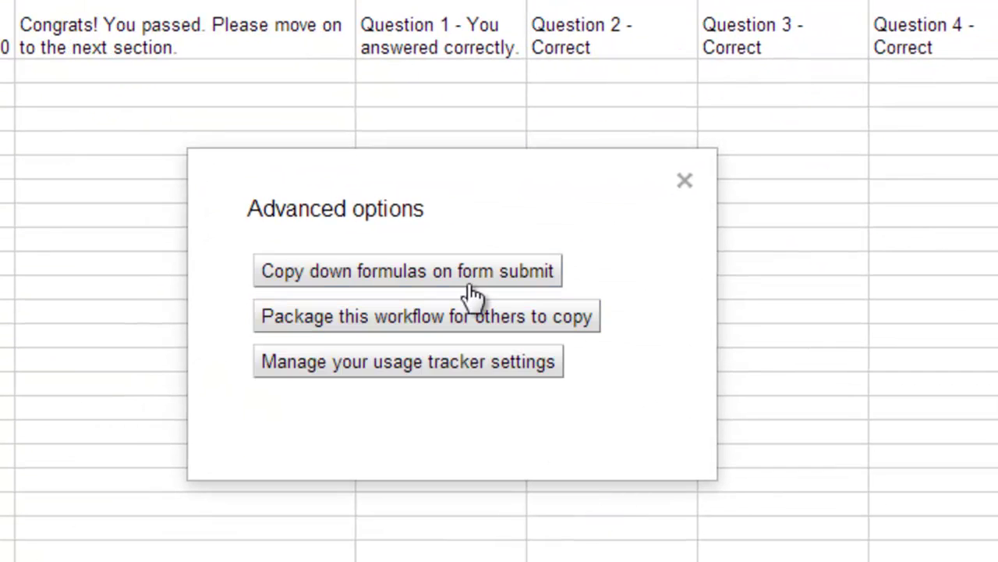
Configure copy-down for the Question1–Question7 formula columns L through R.
{"action": "left_click", "coordinate": [339, 279]}
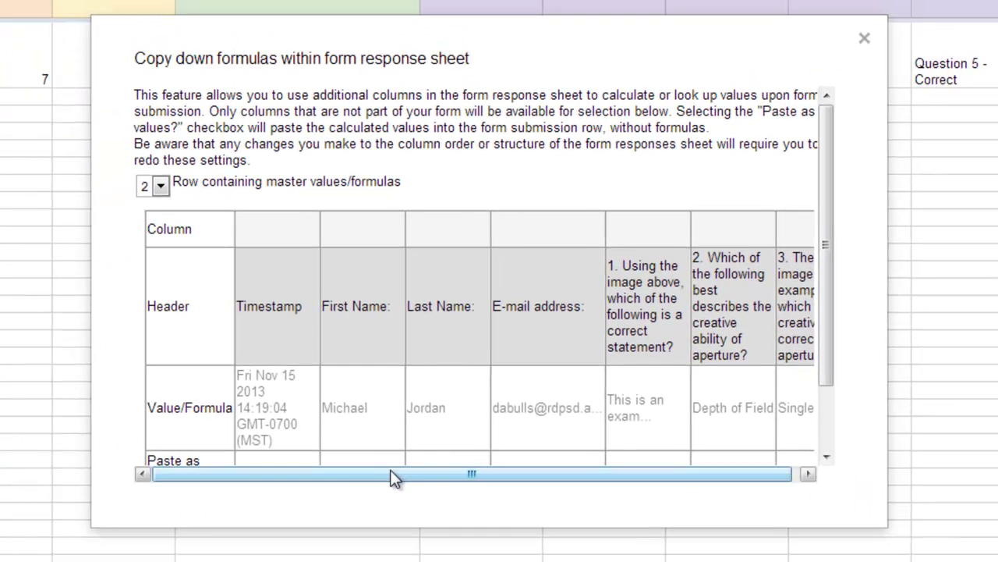
{"action": "left_click_drag", "start_coordinate": [393, 478], "coordinate": [458, 481]}
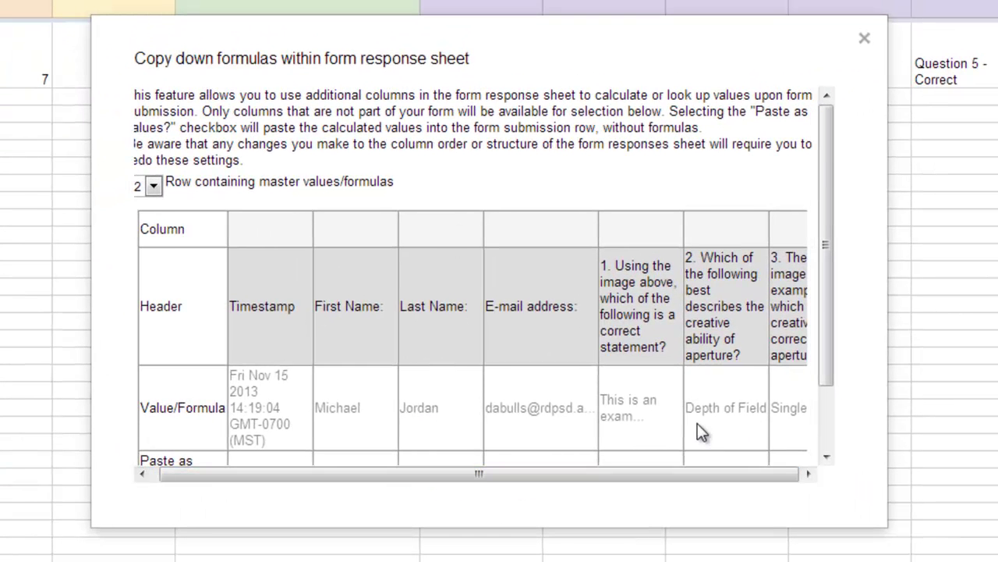
{"action": "scroll", "coordinate": [663, 437], "scroll_direction": "down", "scroll_amount": 1}
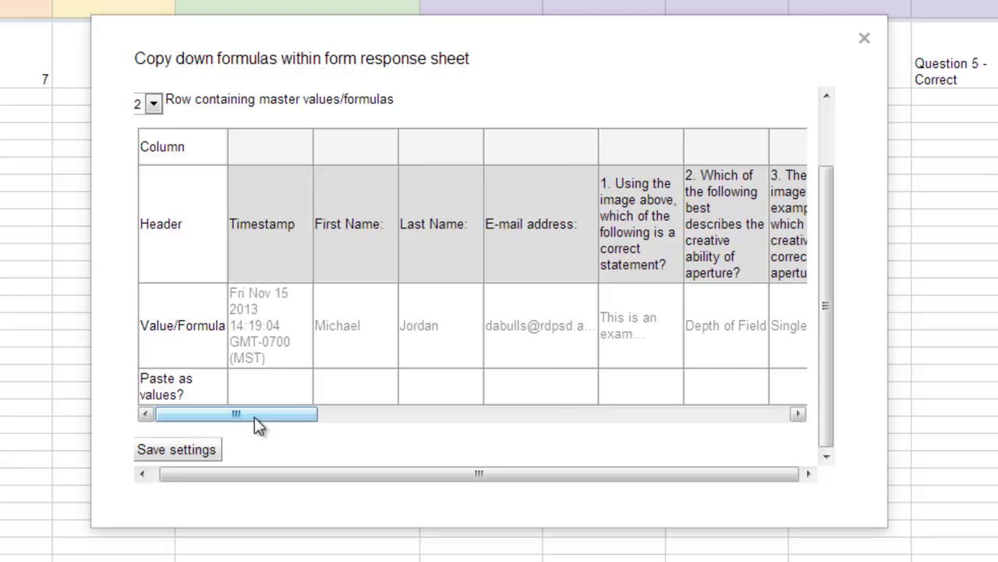
{"action": "left_click_drag", "start_coordinate": [255, 417], "coordinate": [496, 426]}
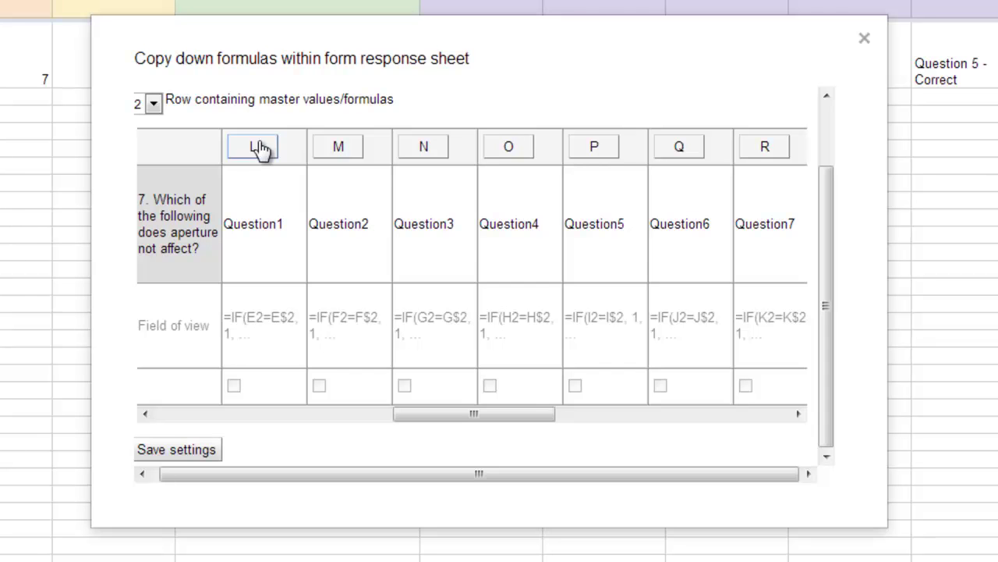
{"action": "left_click", "coordinate": [254, 150]}
{"action": "left_click", "coordinate": [341, 149]}
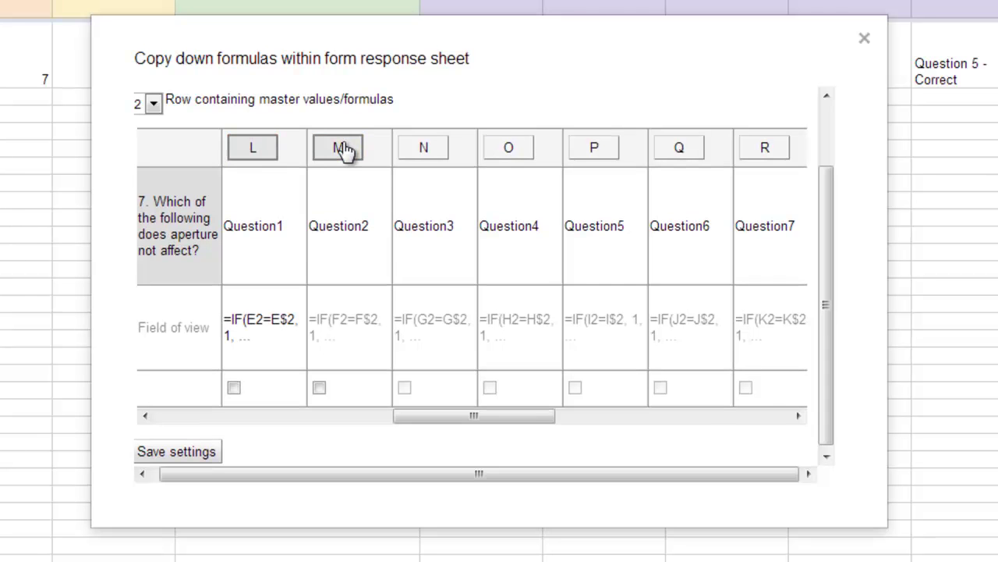
{"action": "left_click", "coordinate": [425, 149]}
{"action": "left_click", "coordinate": [508, 149]}
{"action": "left_click", "coordinate": [594, 150]}
{"action": "left_click", "coordinate": [679, 150]}
{"action": "left_click", "coordinate": [760, 150]}
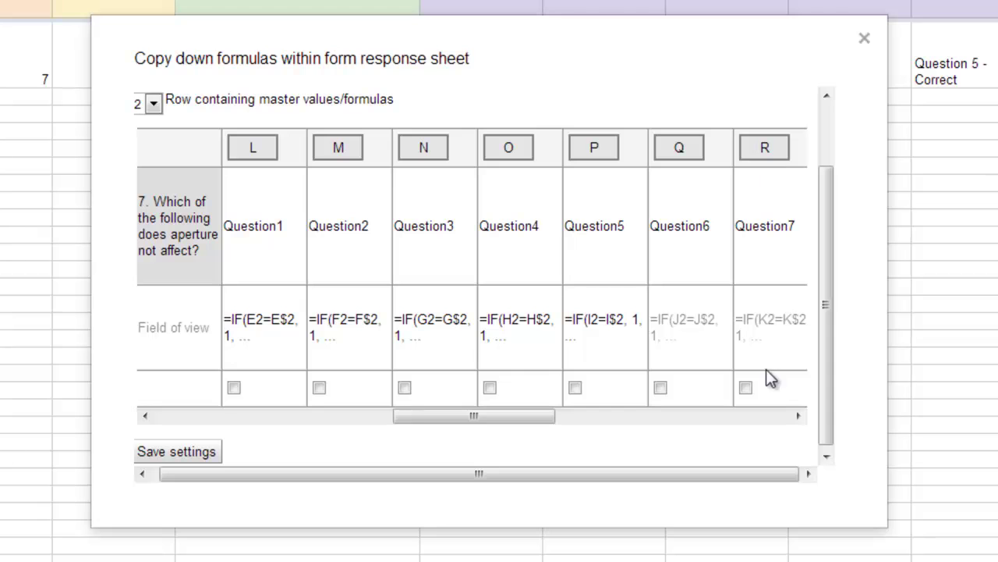
{"action": "left_click", "coordinate": [745, 388]}
{"action": "left_click", "coordinate": [659, 387]}
{"action": "left_click", "coordinate": [575, 388]}
{"action": "left_click", "coordinate": [490, 388]}
{"action": "left_click", "coordinate": [404, 387]}
{"action": "left_click", "coordinate": [319, 387]}
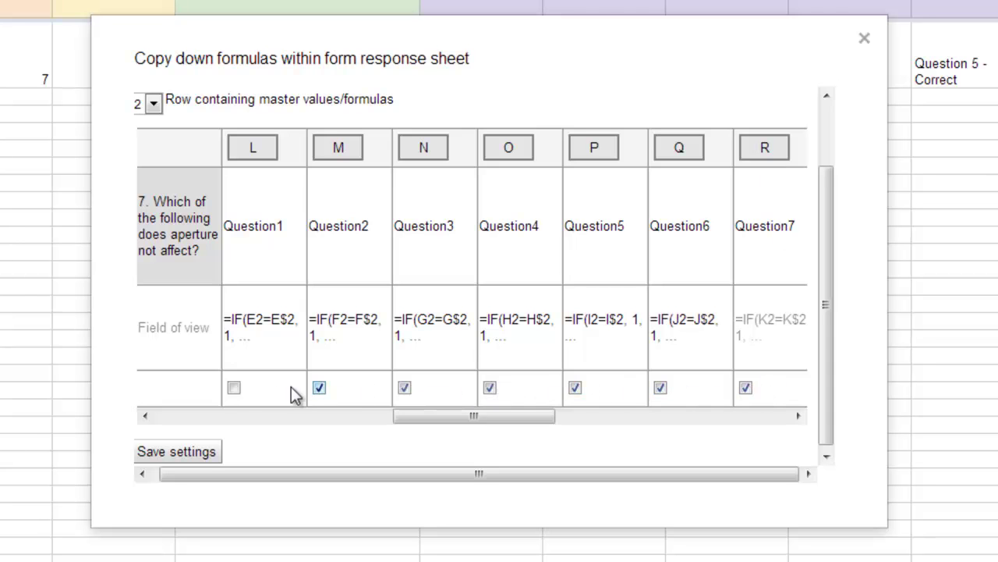
{"action": "left_click", "coordinate": [234, 388]}
Mark the Total, Percentage, Comment and Question1–3 Feedback formulas to copy down automatically.
{"action": "left_click_drag", "start_coordinate": [452, 419], "coordinate": [595, 437]}
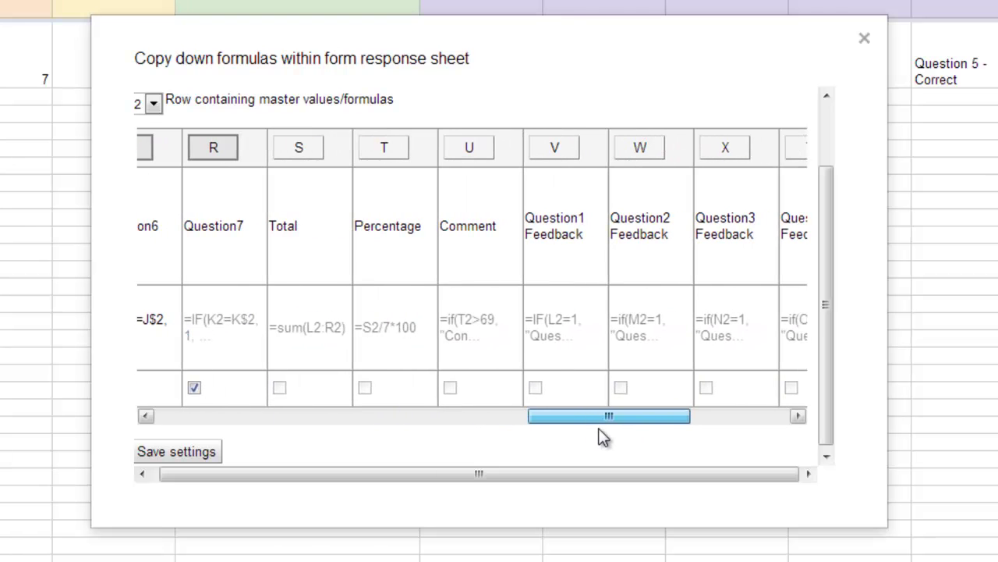
{"action": "left_click_drag", "start_coordinate": [560, 390], "coordinate": [564, 390]}
{"action": "left_click", "coordinate": [289, 151]}
{"action": "left_click", "coordinate": [384, 157]}
{"action": "left_click", "coordinate": [466, 160]}
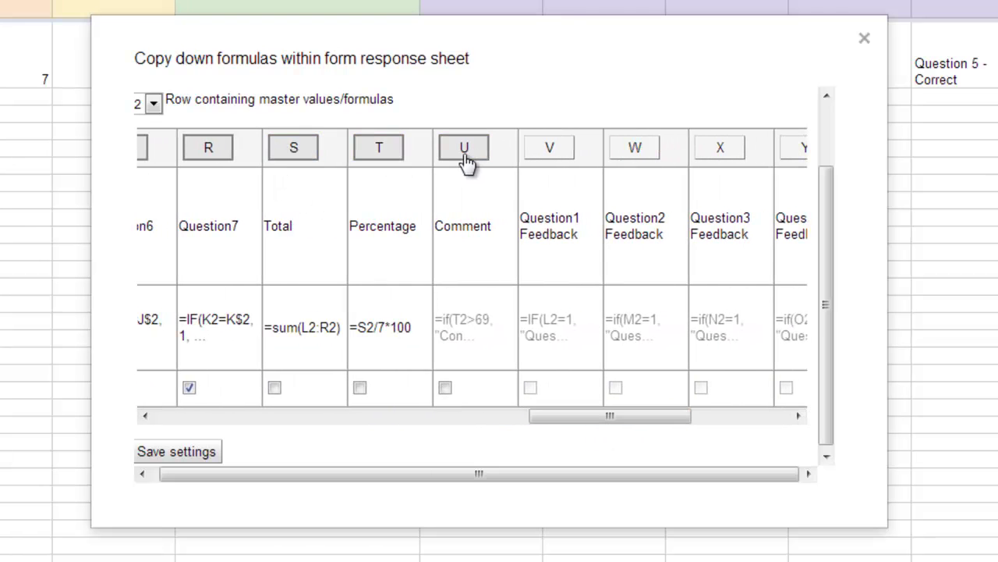
{"action": "left_click", "coordinate": [524, 156]}
{"action": "left_click", "coordinate": [621, 161]}
{"action": "left_click", "coordinate": [731, 161]}
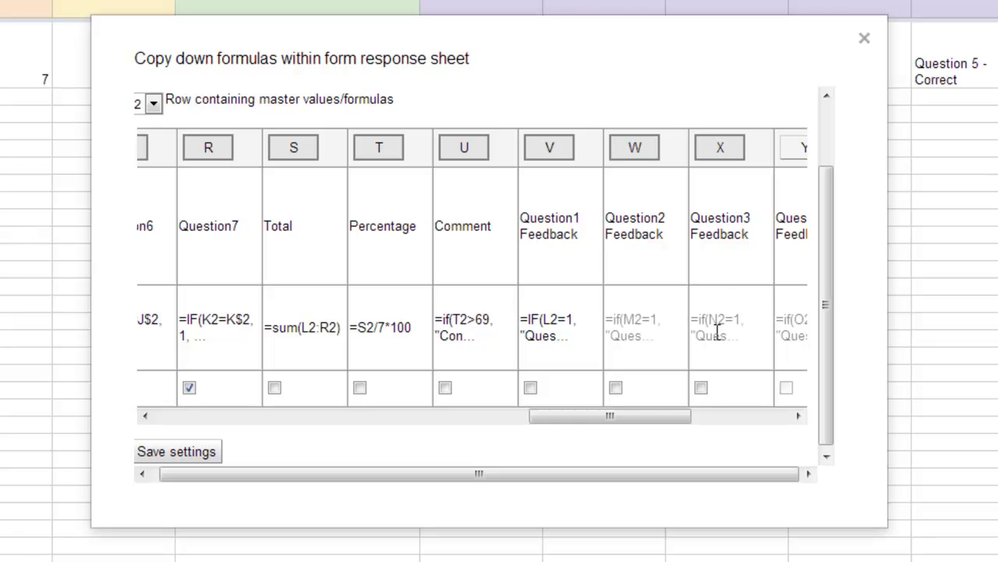
{"action": "left_click", "coordinate": [701, 388]}
{"action": "left_click", "coordinate": [615, 388]}
{"action": "left_click", "coordinate": [530, 387]}
{"action": "left_click", "coordinate": [445, 387]}
{"action": "left_click", "coordinate": [360, 388]}
{"action": "left_click", "coordinate": [274, 387]}
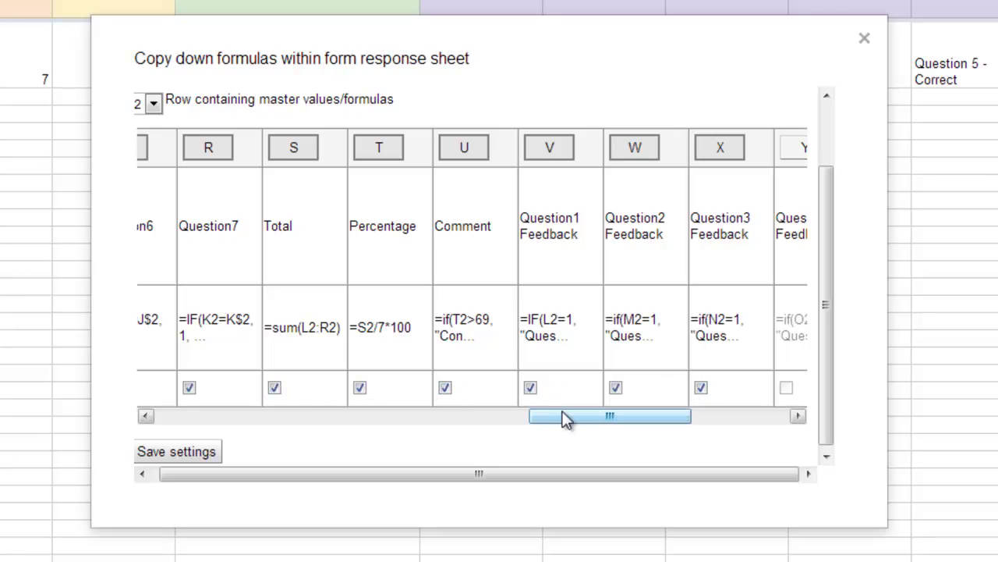
Mark the Question4–7 Feedback formulas to copy down, then save the copy-down settings.
{"action": "left_click_drag", "start_coordinate": [568, 418], "coordinate": [708, 425]}
{"action": "left_click", "coordinate": [671, 153]}
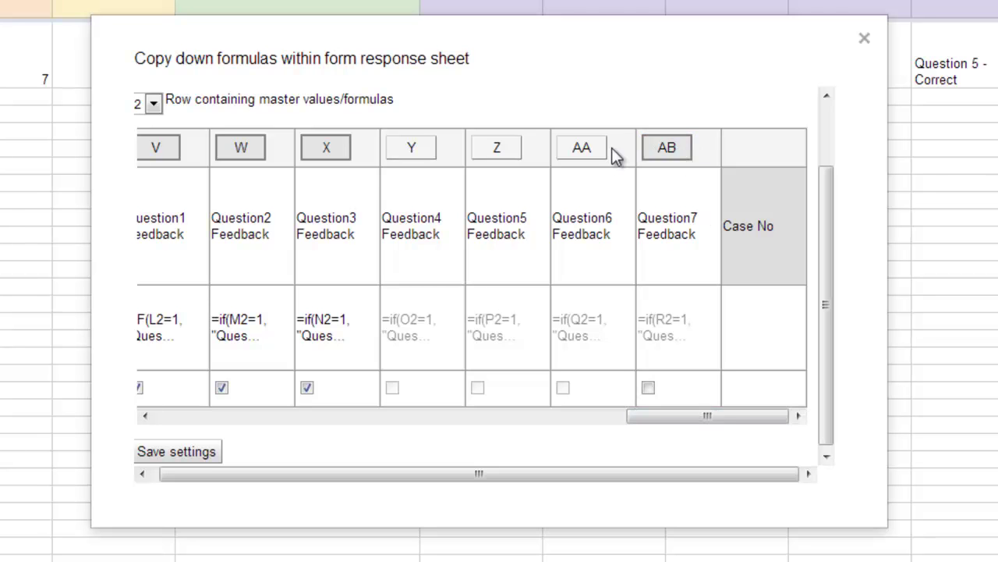
{"action": "left_click", "coordinate": [602, 154]}
{"action": "left_click", "coordinate": [492, 153]}
{"action": "left_click", "coordinate": [411, 154]}
{"action": "left_click", "coordinate": [392, 387]}
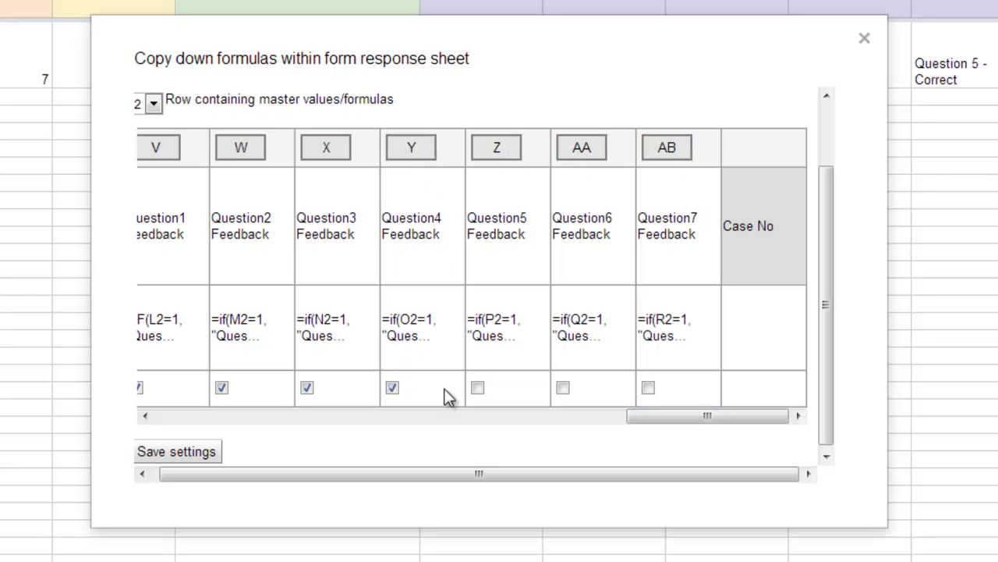
{"action": "left_click", "coordinate": [478, 387]}
{"action": "left_click", "coordinate": [563, 387]}
{"action": "left_click", "coordinate": [649, 388]}
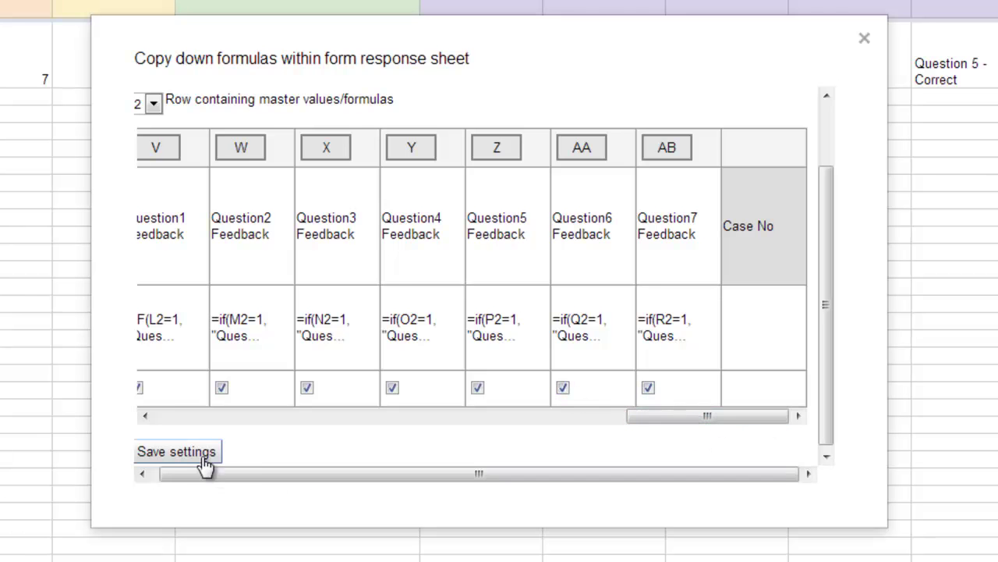
{"action": "left_click", "coordinate": [177, 452]}
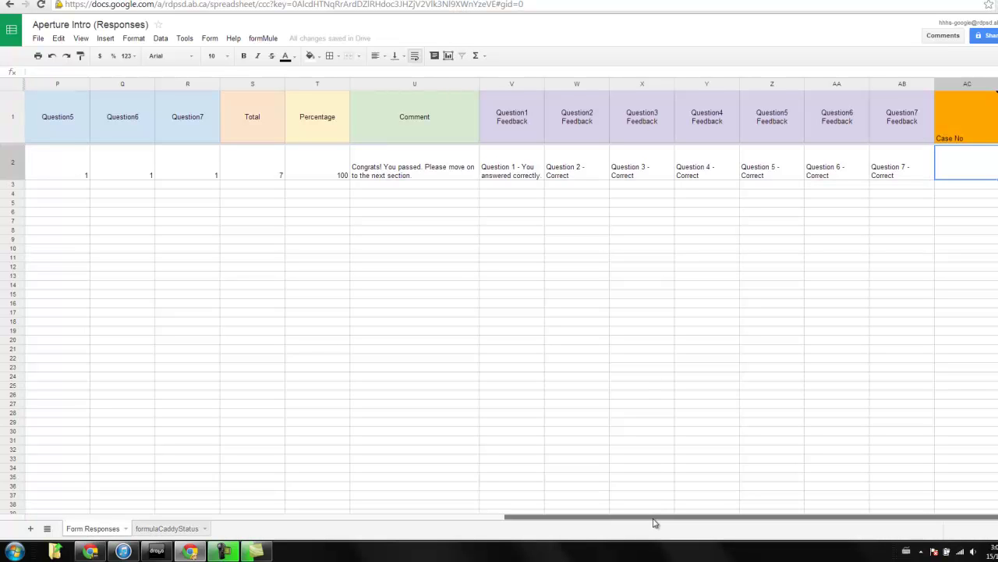
Set up the email merge to send 1 templated email on every form submit.
{"action": "left_click_drag", "start_coordinate": [684, 522], "coordinate": [714, 515]}
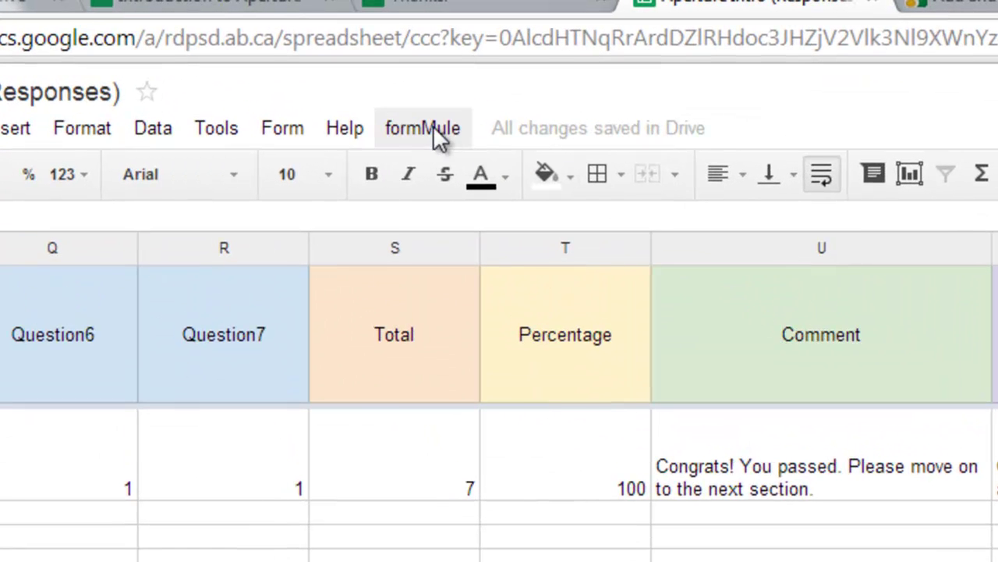
{"action": "left_click", "coordinate": [264, 38]}
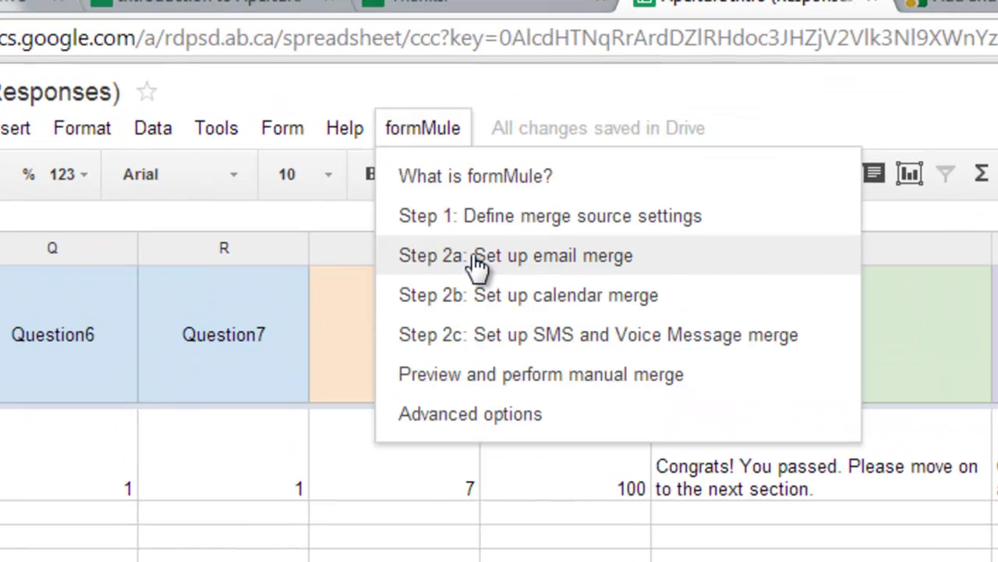
{"action": "left_click", "coordinate": [515, 265]}
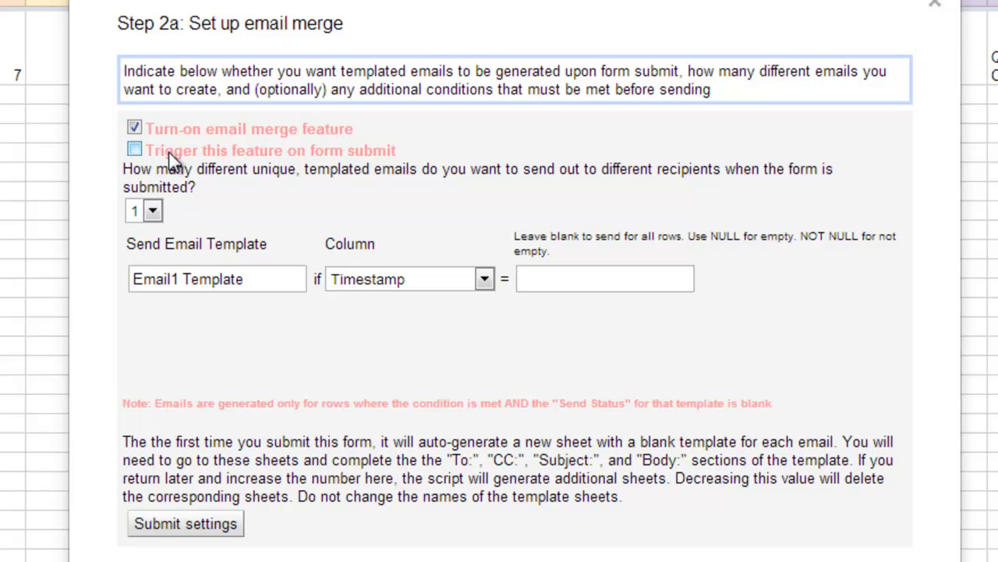
{"action": "left_click", "coordinate": [135, 150]}
{"action": "left_click", "coordinate": [148, 209]}
{"action": "left_click", "coordinate": [169, 531]}
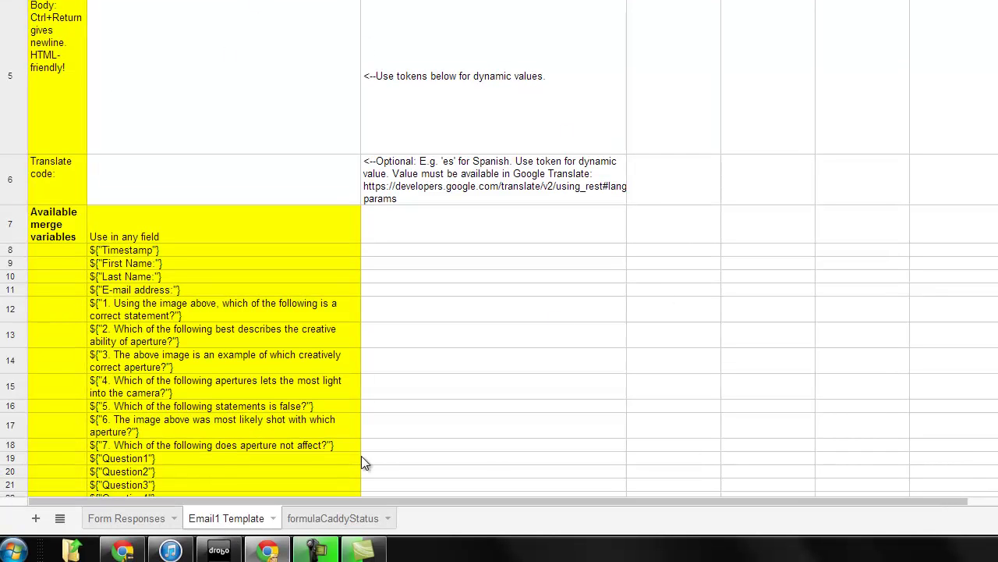
Return to the Form Responses sheet and scroll across the sample submission's question scores.
{"action": "left_click", "coordinate": [132, 518]}
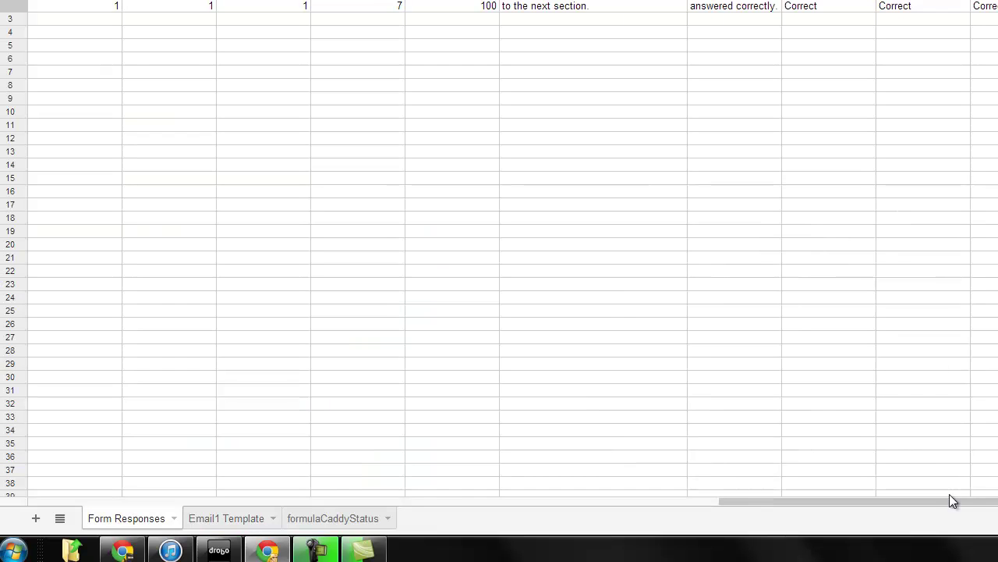
{"action": "left_click_drag", "start_coordinate": [956, 498], "coordinate": [614, 512]}
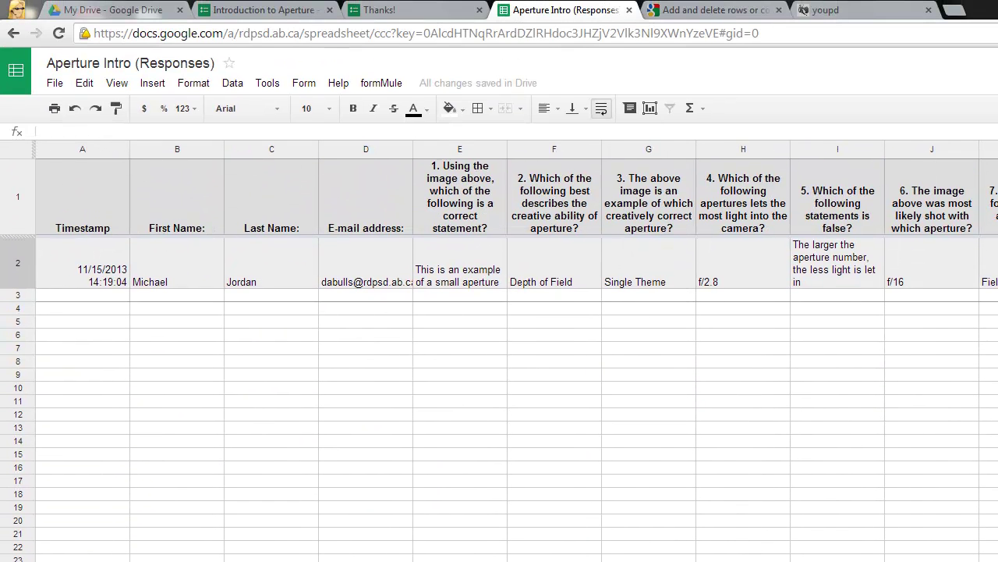
{"action": "scroll", "coordinate": [499, 351], "scroll_direction": "right", "scroll_amount": 10}
{"action": "scroll", "coordinate": [499, 351], "scroll_direction": "left", "scroll_amount": 10}
{"action": "scroll", "coordinate": [500, 351], "scroll_direction": "right", "scroll_amount": 3}
{"action": "scroll", "coordinate": [780, 273], "scroll_direction": "right", "scroll_amount": 1}
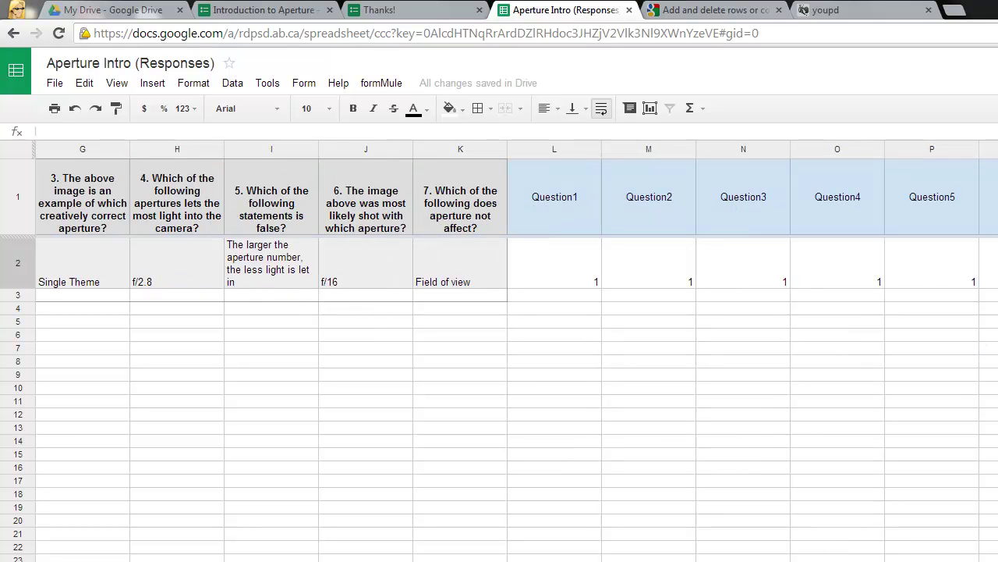
Start another quiz response and enter the test student's first name, last name and e-mail address.
{"action": "left_click", "coordinate": [387, 11]}
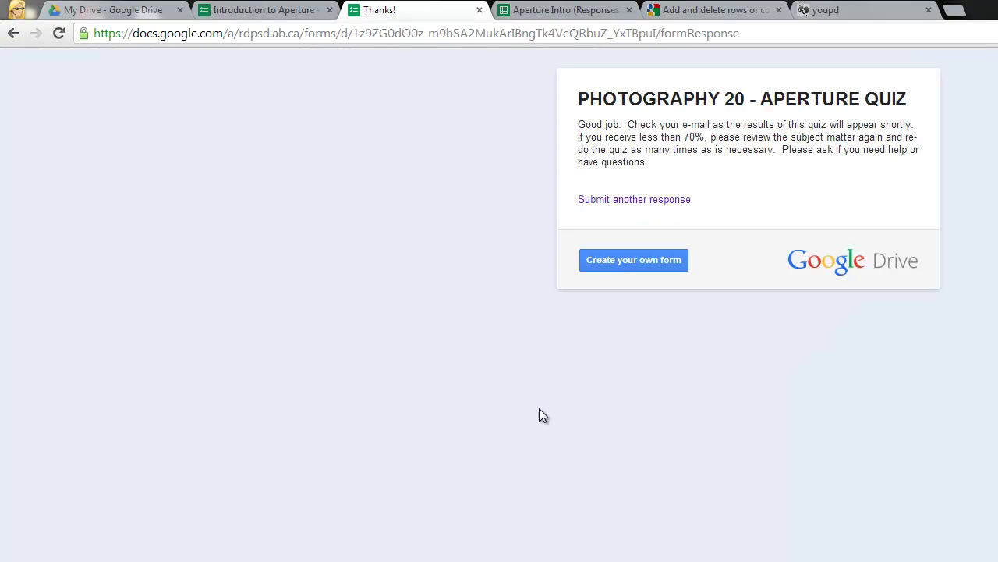
{"action": "left_click", "coordinate": [649, 205]}
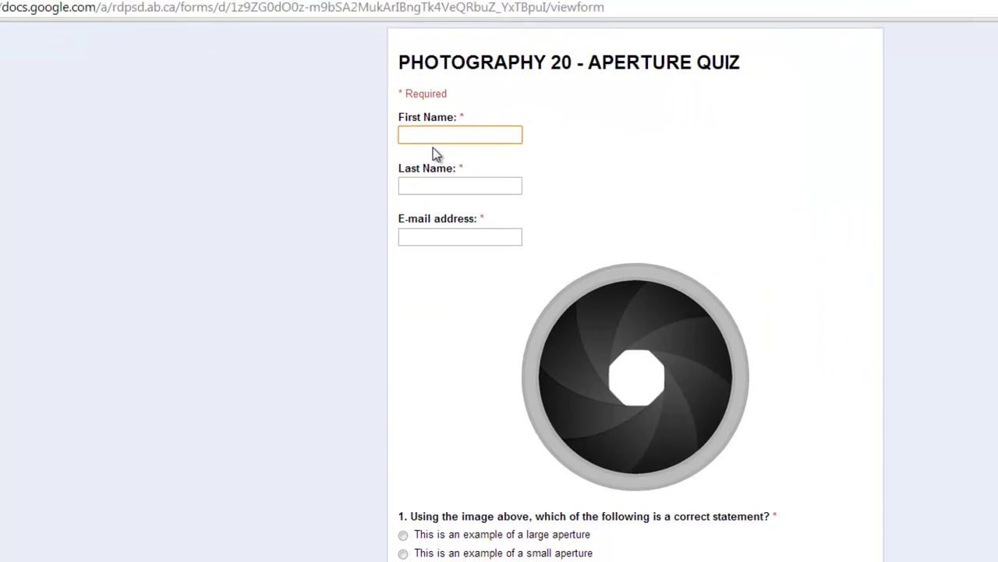
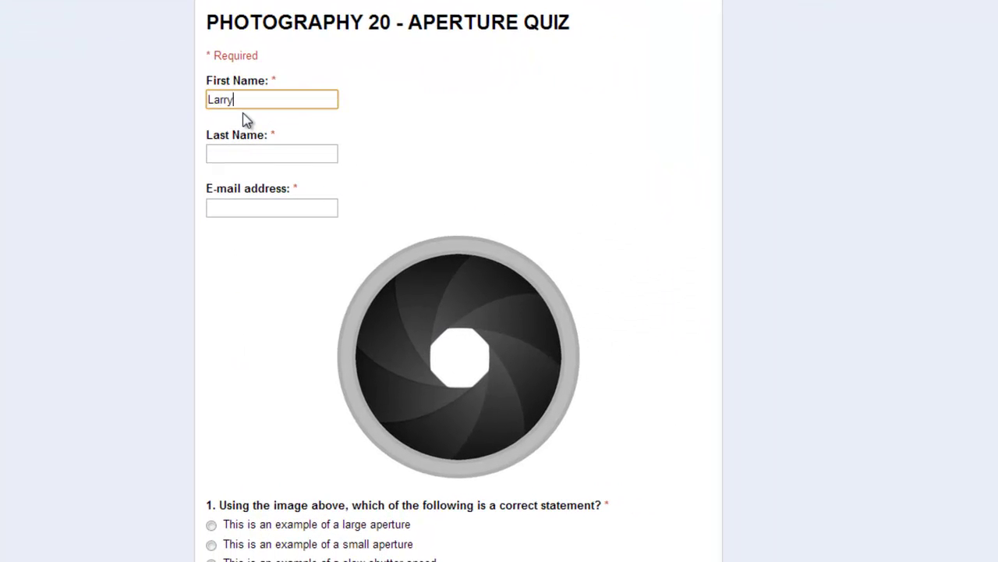
{"action": "key", "text": "Tab"}
{"action": "key", "text": "Tab"}
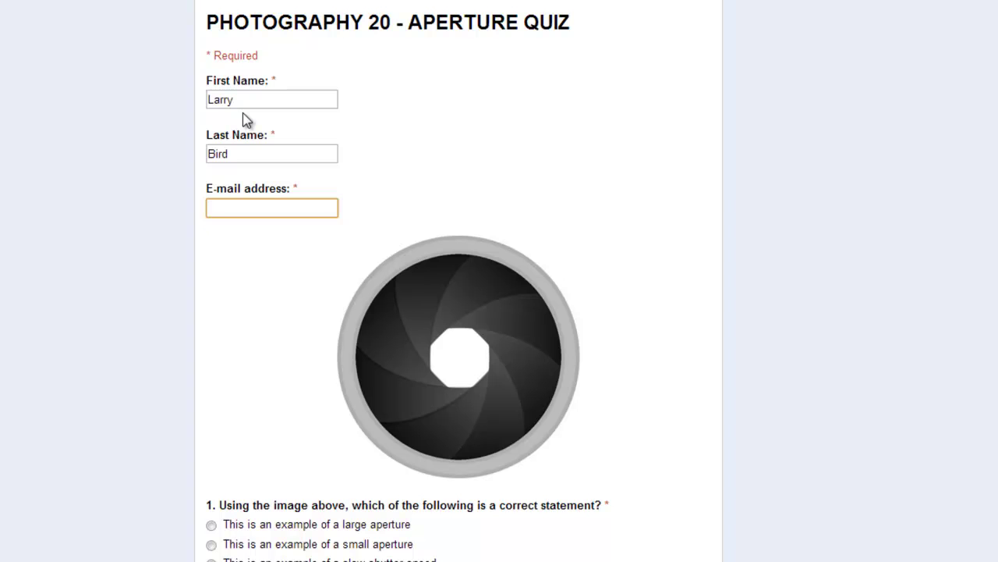
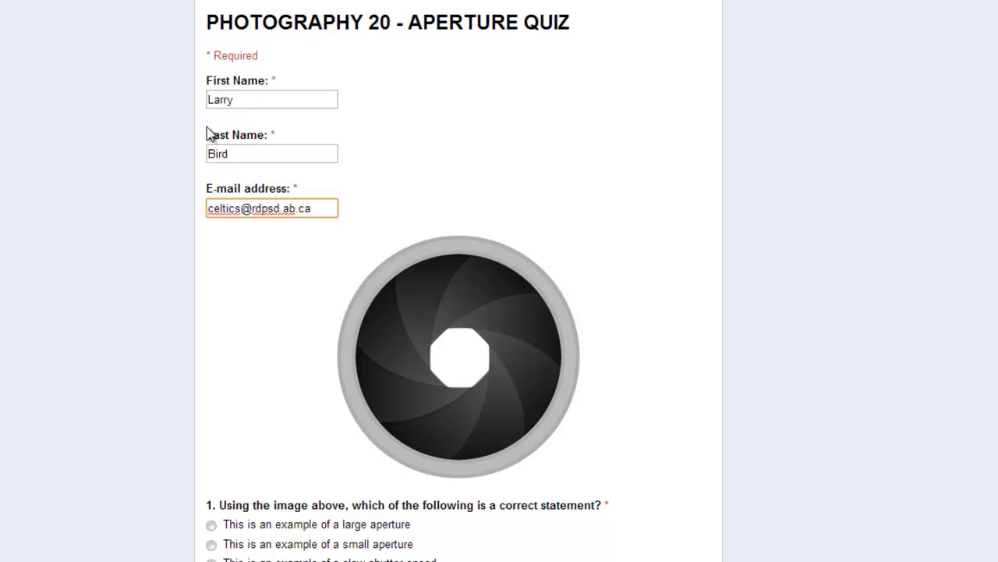
{"action": "left_click", "coordinate": [239, 372]}
{"action": "scroll", "coordinate": [223, 378], "scroll_direction": "down", "scroll_amount": 2}
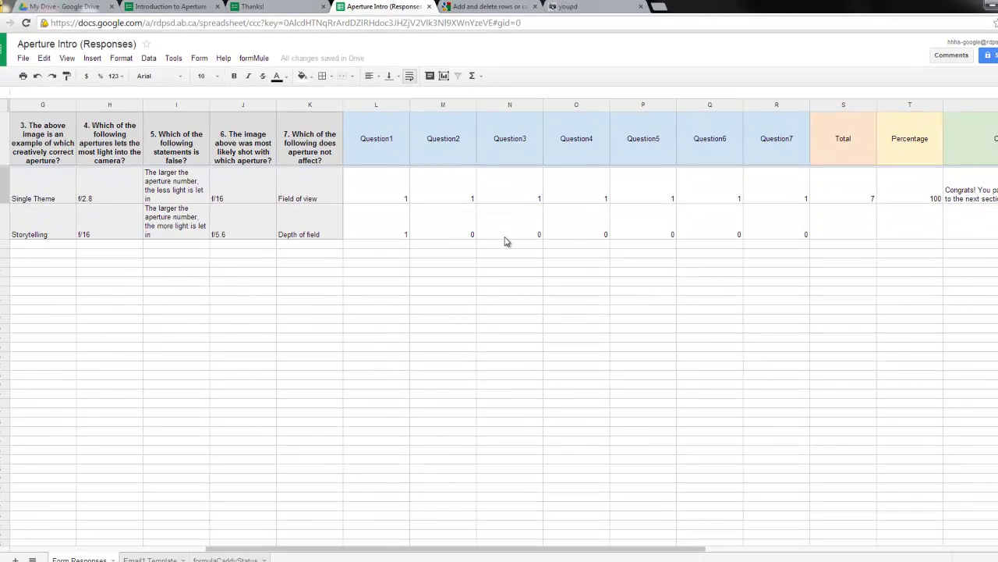
Scroll across row 3 to review Total, Percentage, Comment, Feedback and Email1 status.
{"action": "left_click_drag", "start_coordinate": [676, 548], "coordinate": [938, 546]}
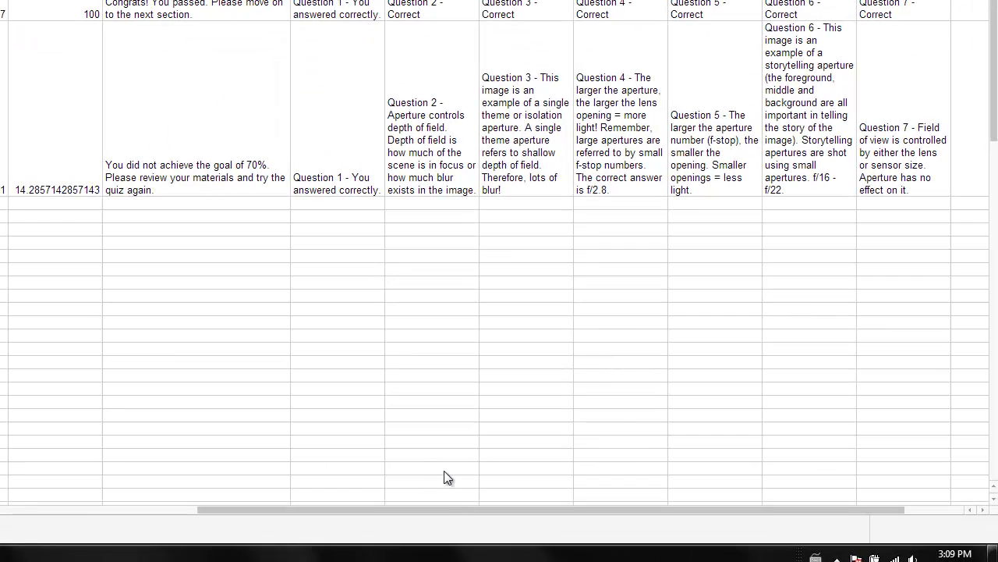
{"action": "left_click_drag", "start_coordinate": [442, 511], "coordinate": [551, 511]}
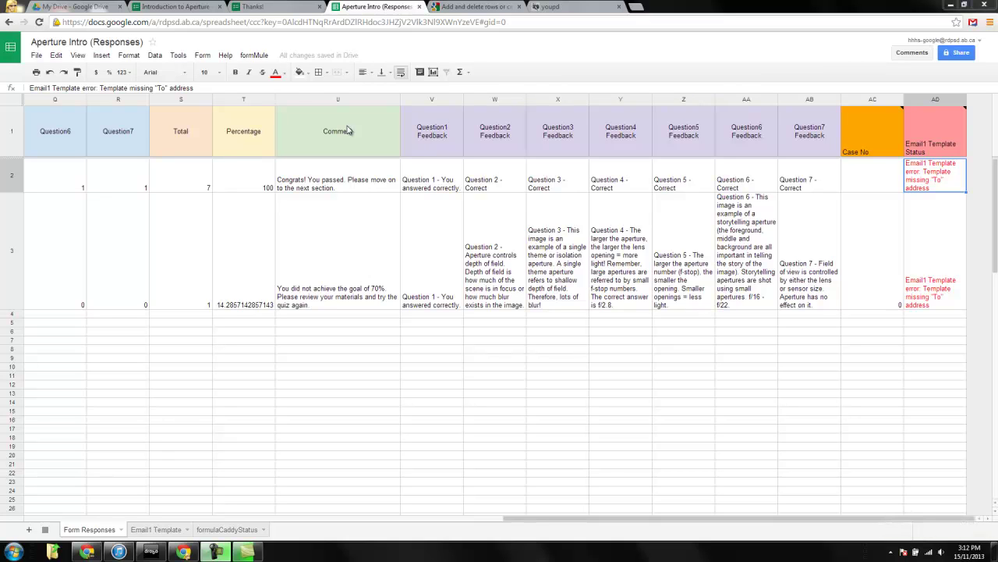
{"action": "left_click", "coordinate": [254, 55]}
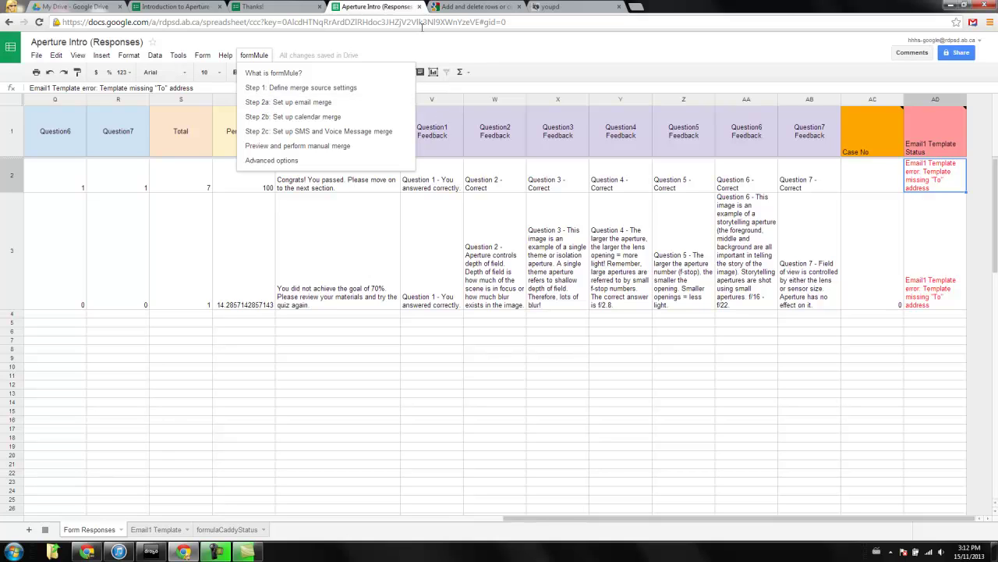
{"action": "left_click", "coordinate": [263, 71]}
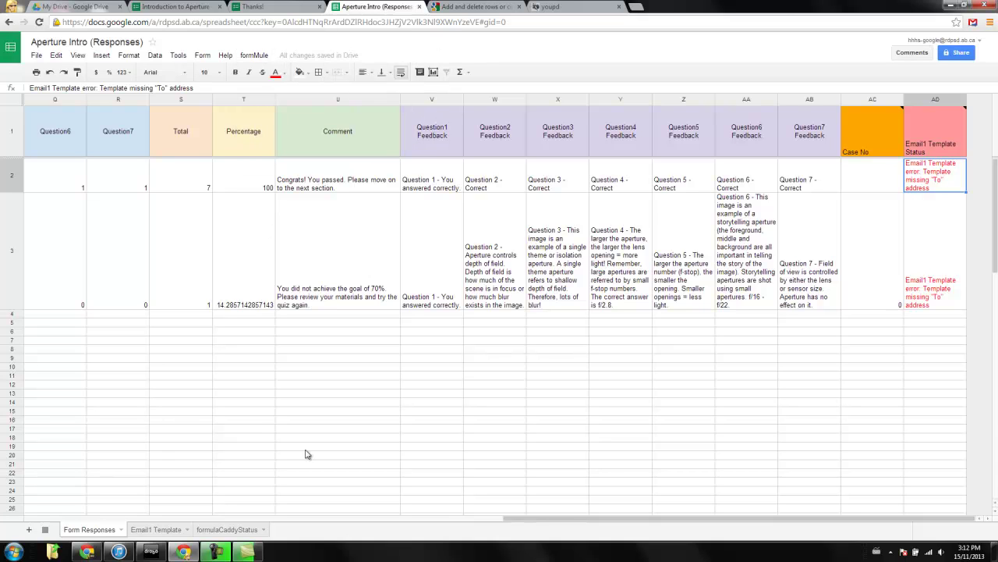
{"action": "left_click", "coordinate": [152, 529]}
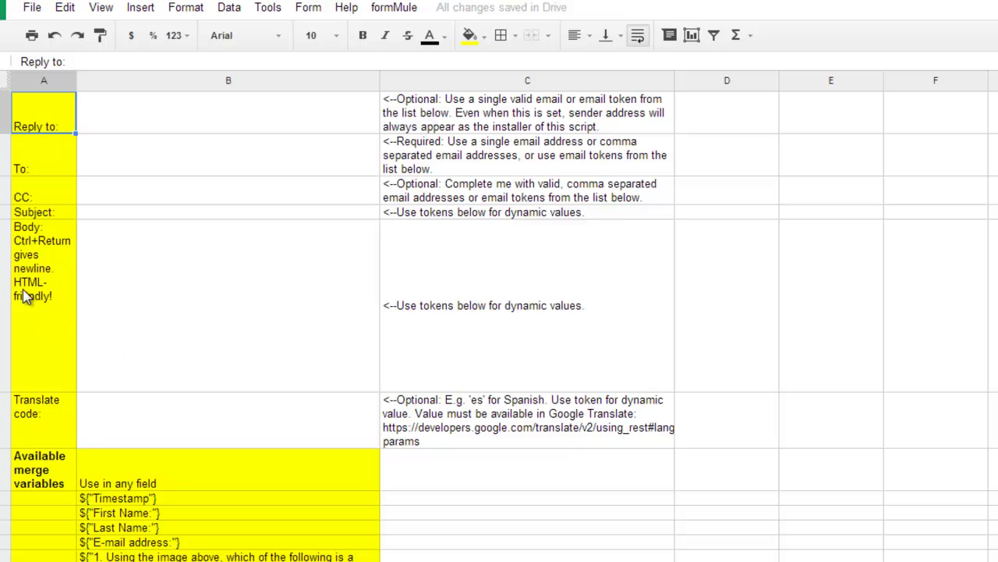
{"action": "scroll", "coordinate": [189, 378], "scroll_direction": "down", "scroll_amount": 5}
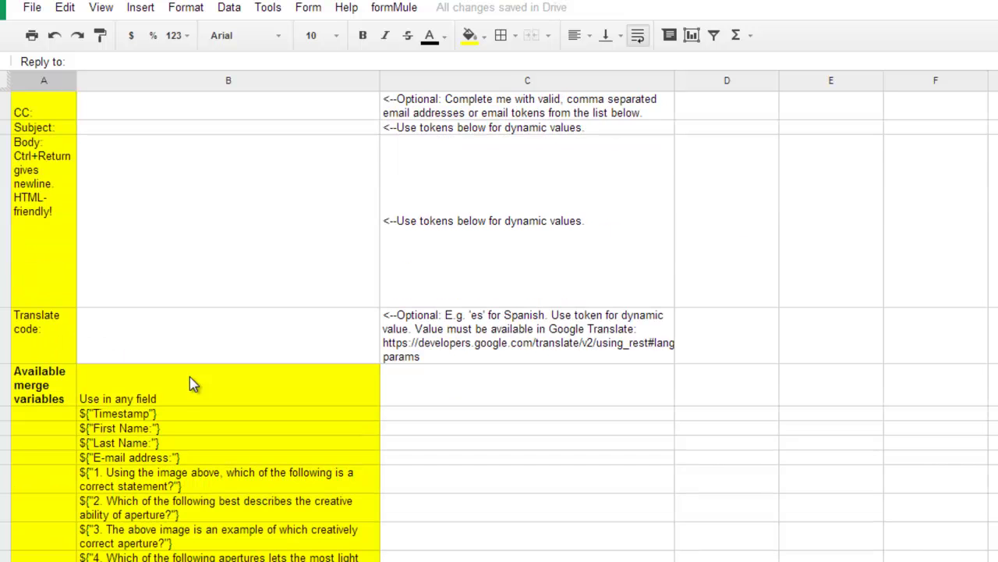
{"action": "scroll", "coordinate": [228, 460], "scroll_direction": "up", "scroll_amount": 3}
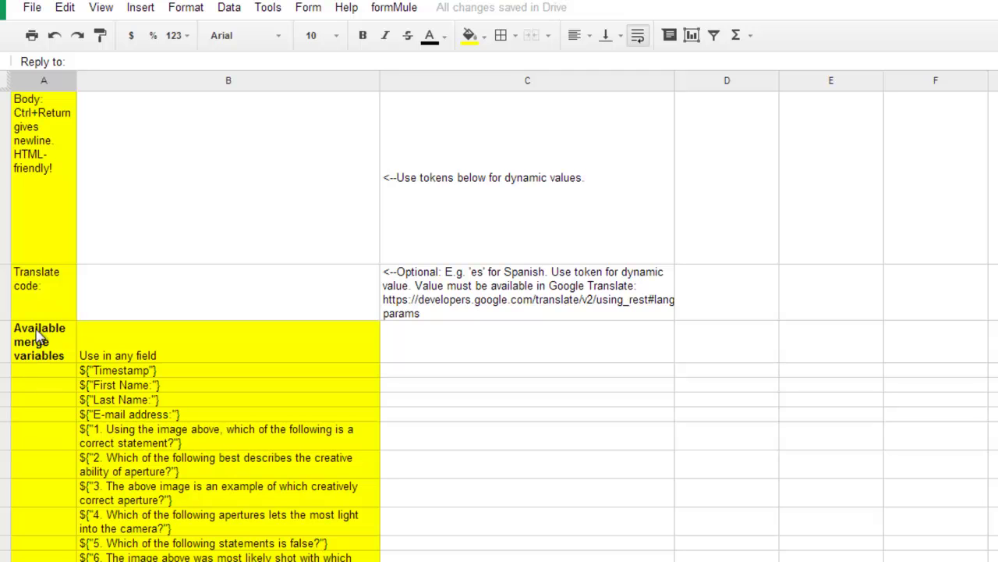
{"action": "scroll", "coordinate": [127, 364], "scroll_direction": "down", "scroll_amount": 3}
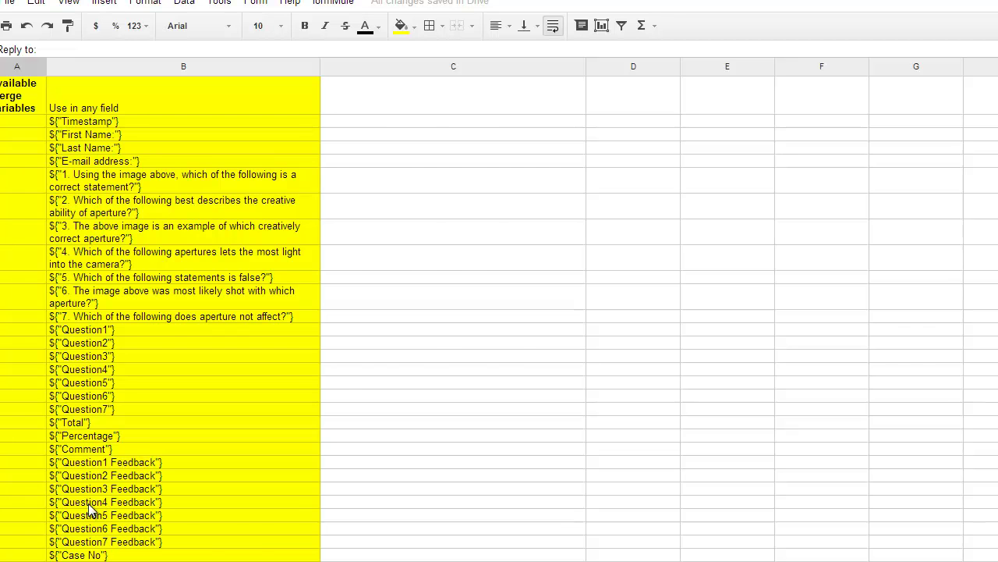
{"action": "scroll", "coordinate": [148, 530], "scroll_direction": "up", "scroll_amount": 5}
{"action": "scroll", "coordinate": [187, 455], "scroll_direction": "down", "scroll_amount": 4}
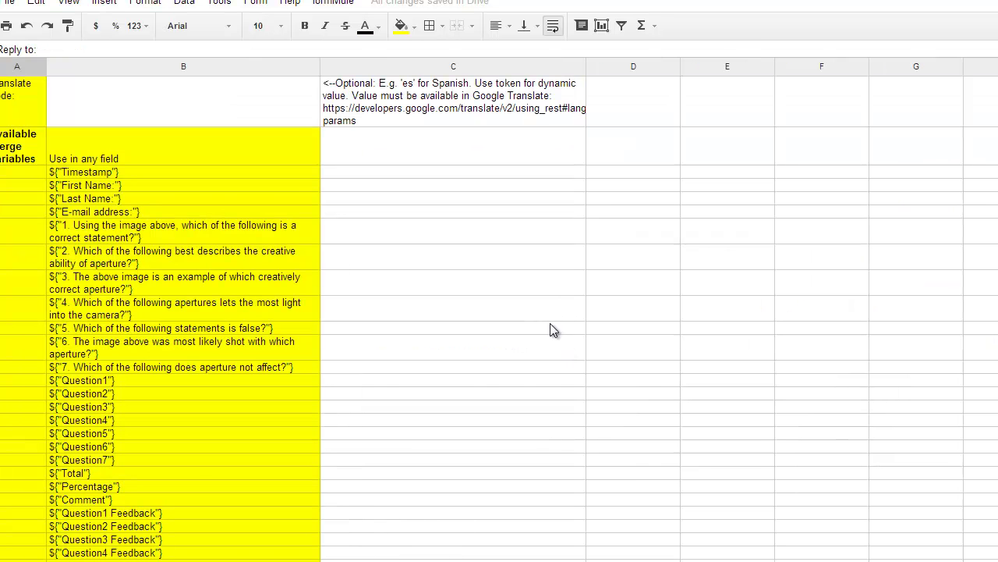
{"action": "scroll", "coordinate": [351, 415], "scroll_direction": "up", "scroll_amount": 5}
Enter the teacher's reply-to e-mail address in the Reply to cell B1.
{"action": "left_click", "coordinate": [124, 98]}
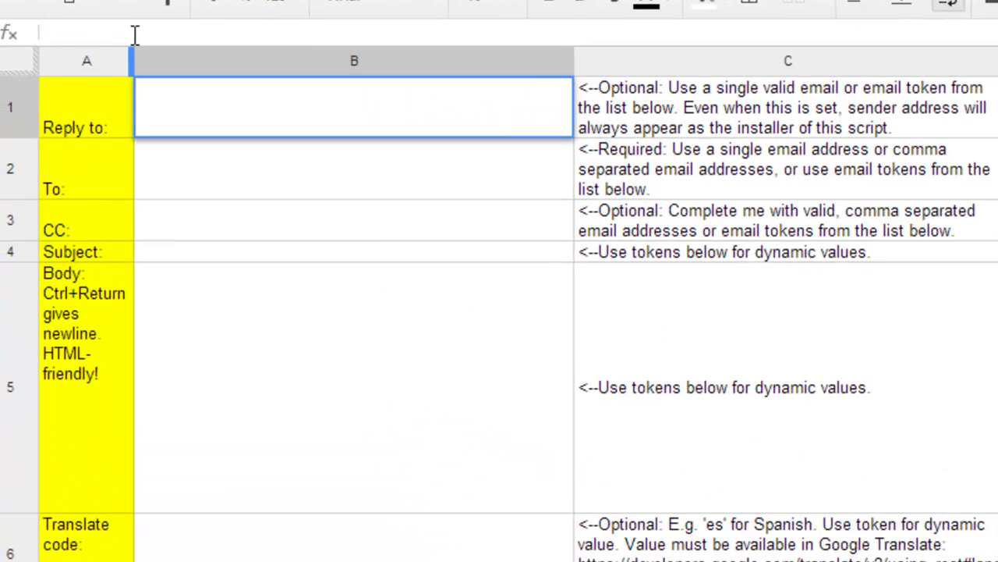
{"action": "left_click", "coordinate": [134, 34]}
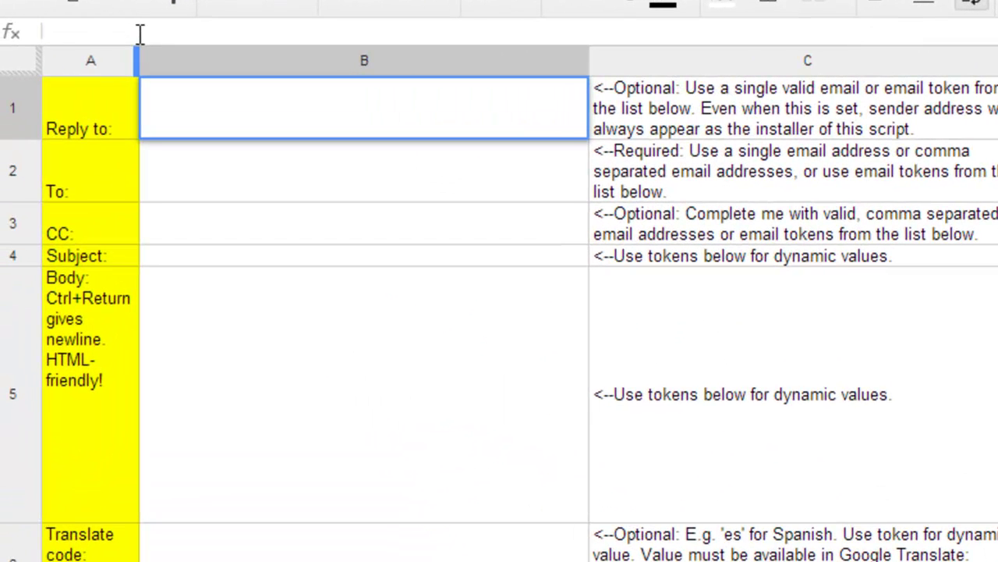
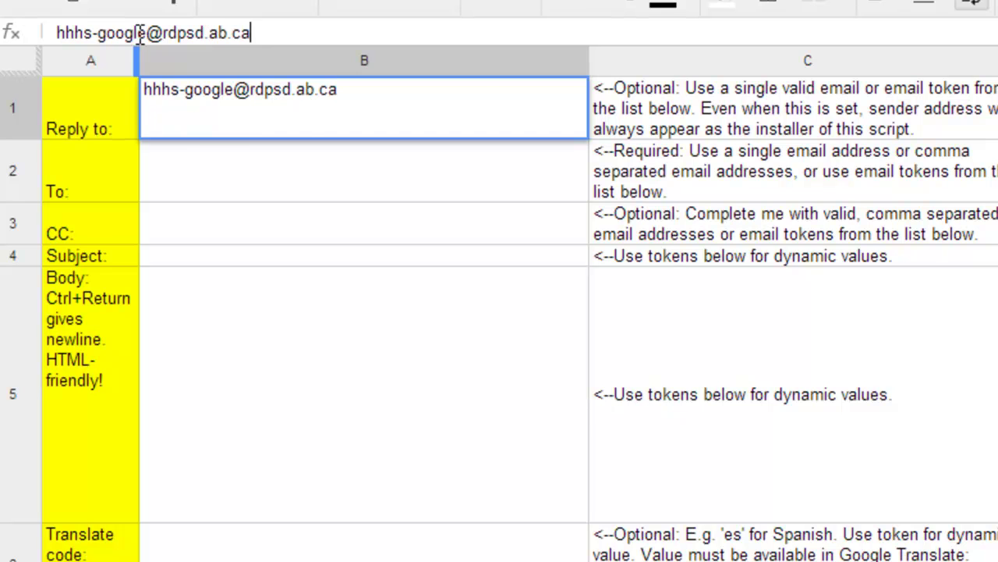
{"action": "key", "text": "Return"}
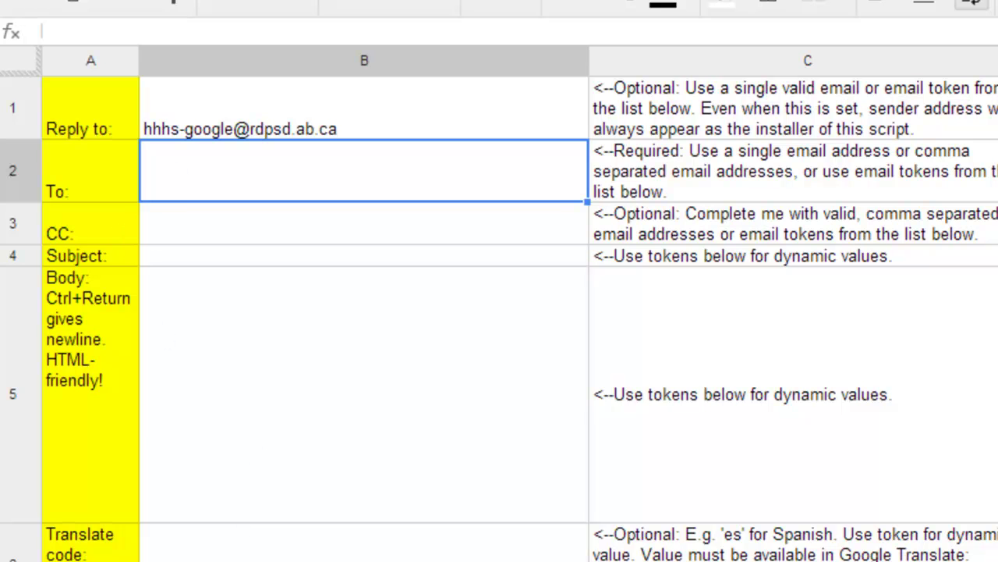
Copy the ${"E-mail address:"} token from B11 into the To cell B2.
{"action": "left_click", "coordinate": [165, 499]}
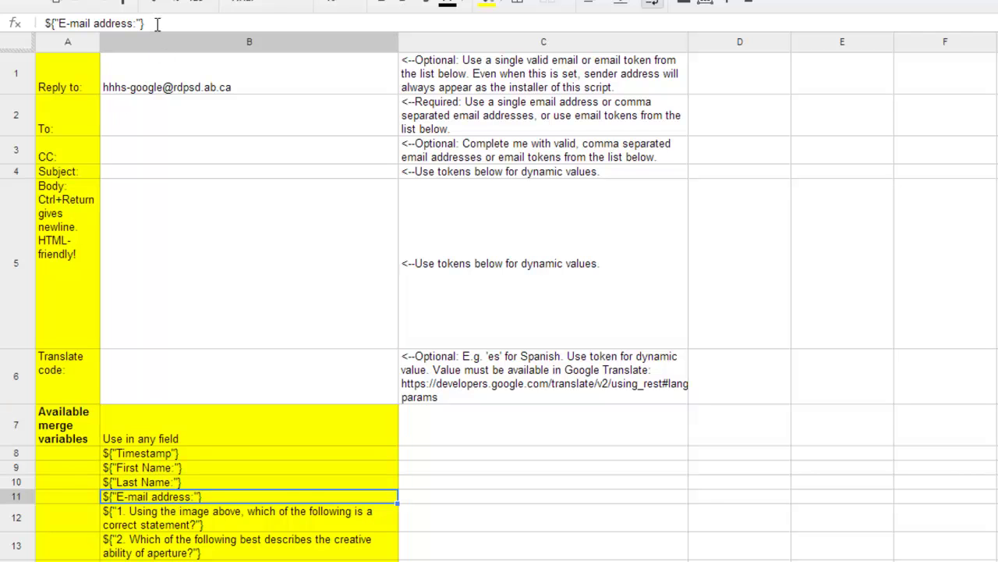
{"action": "left_click_drag", "start_coordinate": [146, 23], "coordinate": [34, 22]}
{"action": "key", "text": "ctrl+c"}
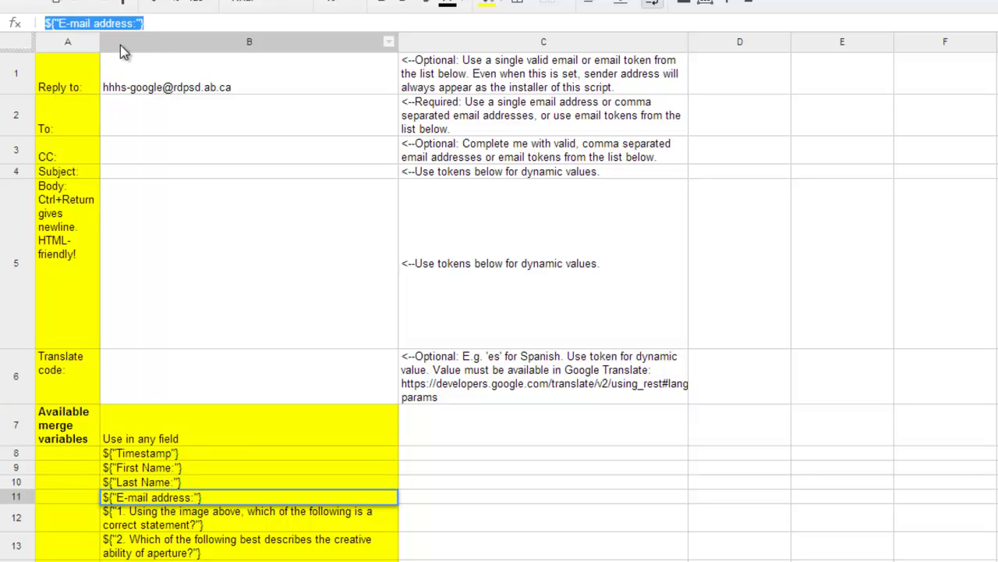
{"action": "left_click", "coordinate": [159, 134]}
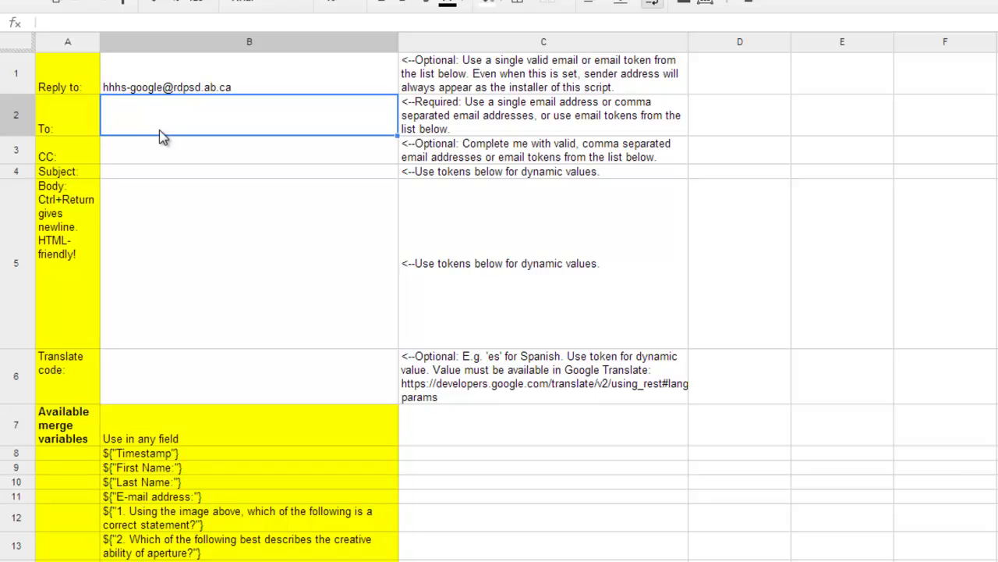
{"action": "key", "text": "ctrl+v"}
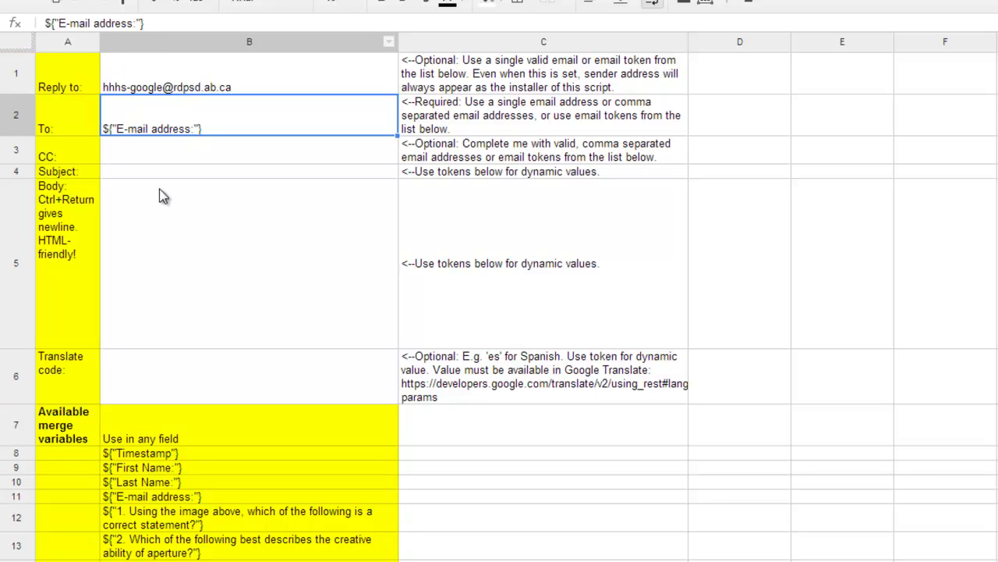
Copy the reply-to address from B1 into the CC cell B3.
{"action": "left_click", "coordinate": [162, 215]}
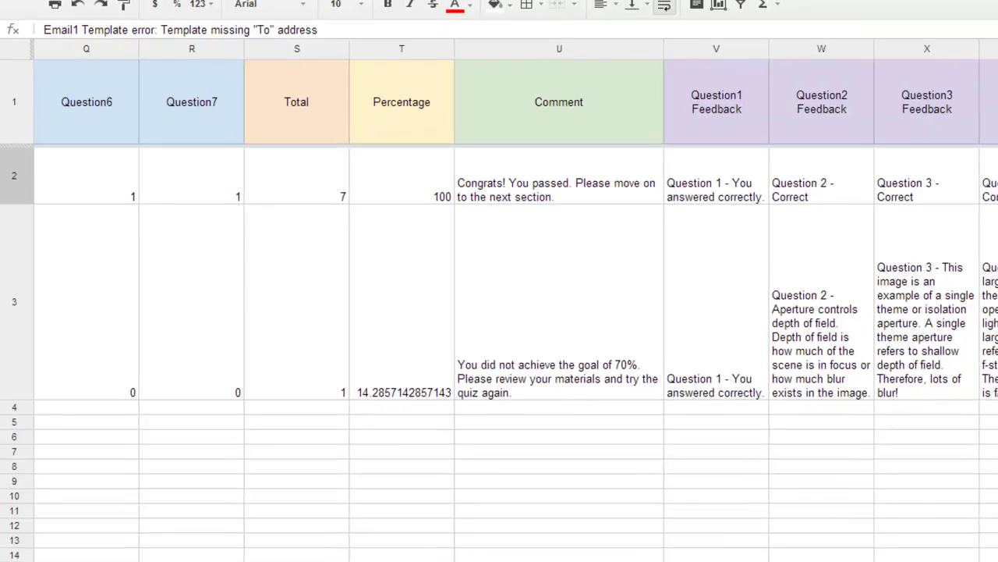
{"action": "scroll", "coordinate": [499, 351], "scroll_direction": "left", "scroll_amount": 10}
{"action": "scroll", "coordinate": [499, 351], "scroll_direction": "left", "scroll_amount": 5}
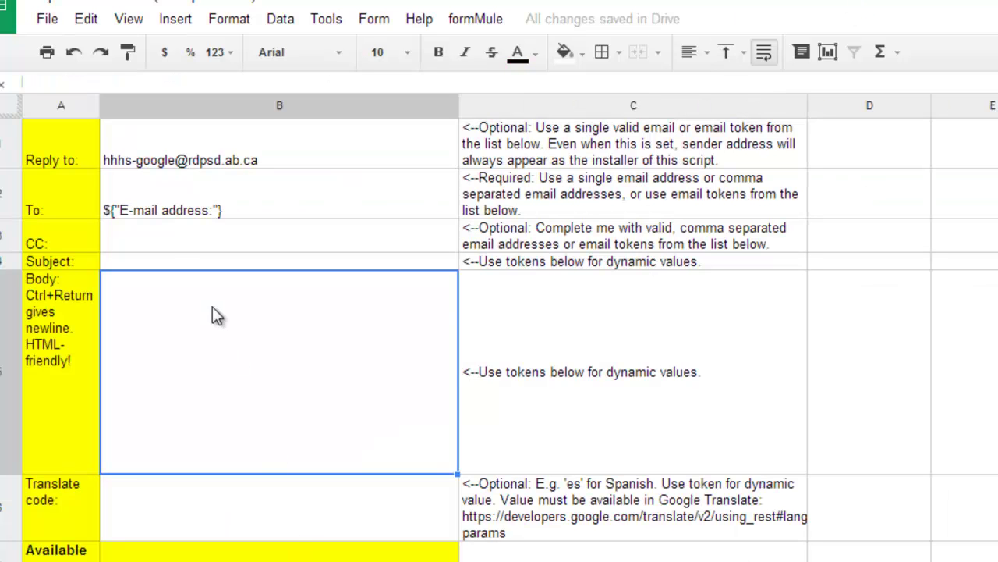
{"action": "left_click", "coordinate": [143, 240]}
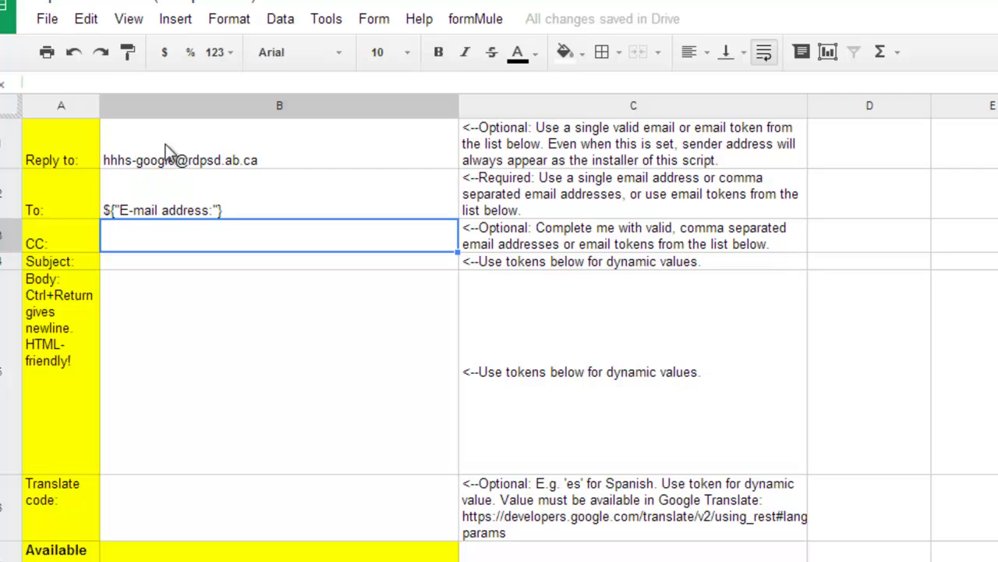
{"action": "left_click", "coordinate": [160, 140]}
{"action": "left_click_drag", "start_coordinate": [190, 83], "coordinate": [26, 78]}
{"action": "key", "text": "ctrl+c"}
{"action": "left_click", "coordinate": [153, 234]}
{"action": "key", "text": "ctrl+v"}
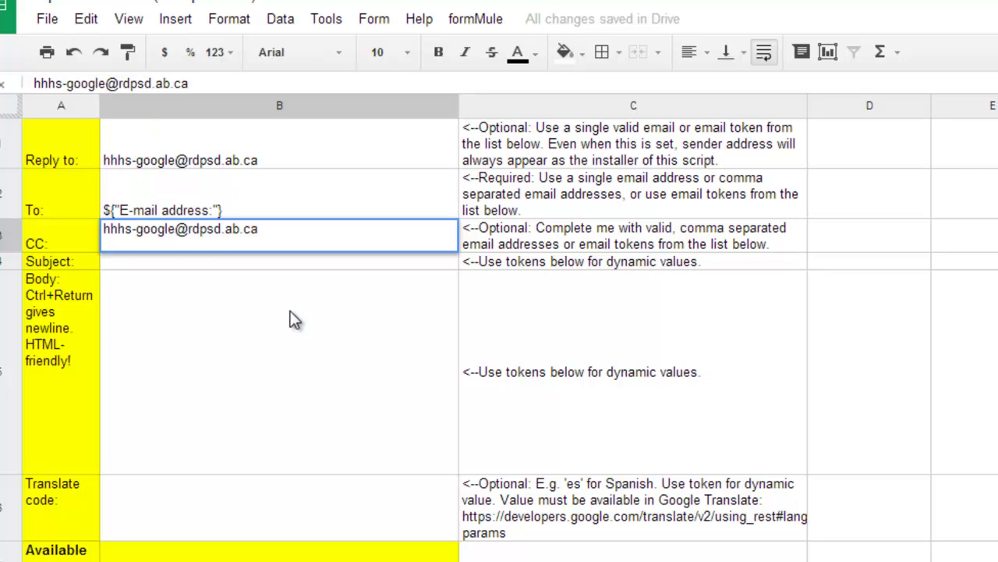
{"action": "key", "text": "Return"}
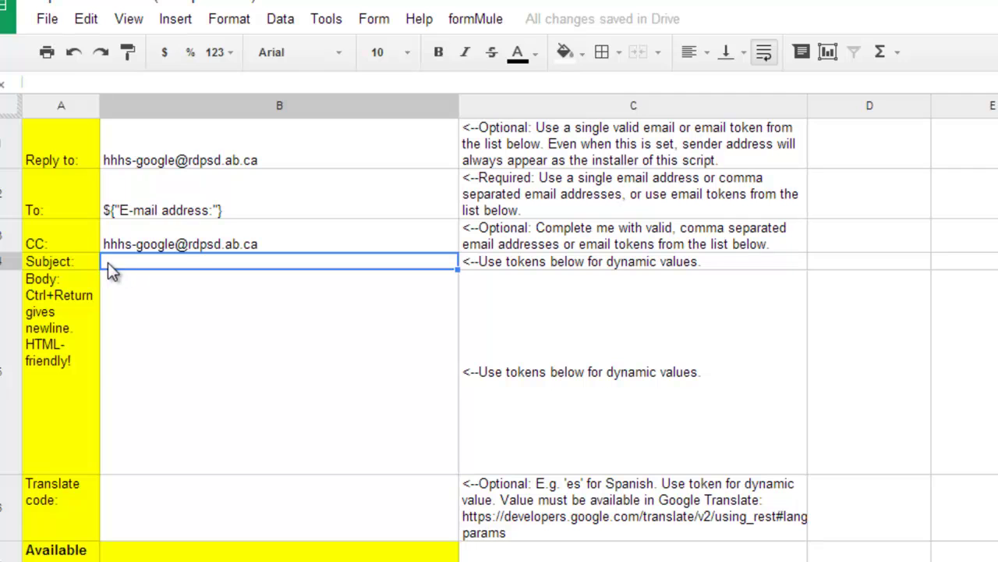
Type 'Aperture Intro Quiz Score for' as the subject and append the ${"First Name:"} token.
{"action": "left_click", "coordinate": [71, 82]}
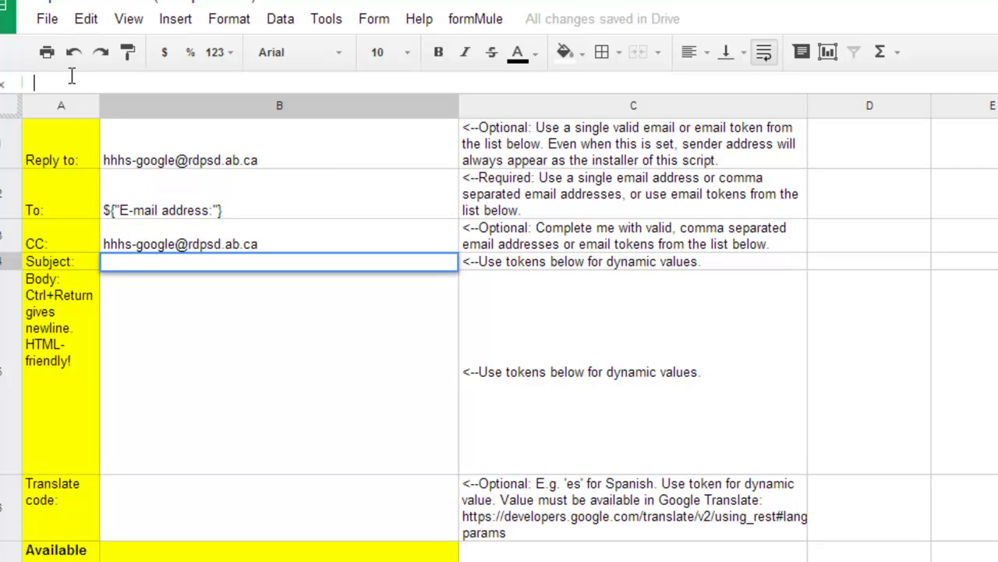
{"action": "type", "text": "Aperture Intro Quiz Score for"}
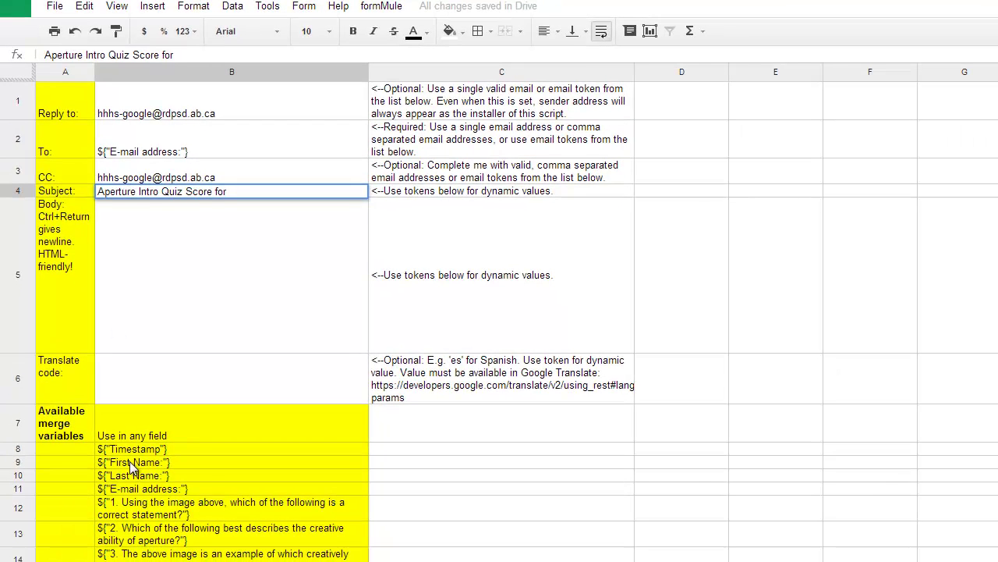
{"action": "left_click", "coordinate": [133, 467]}
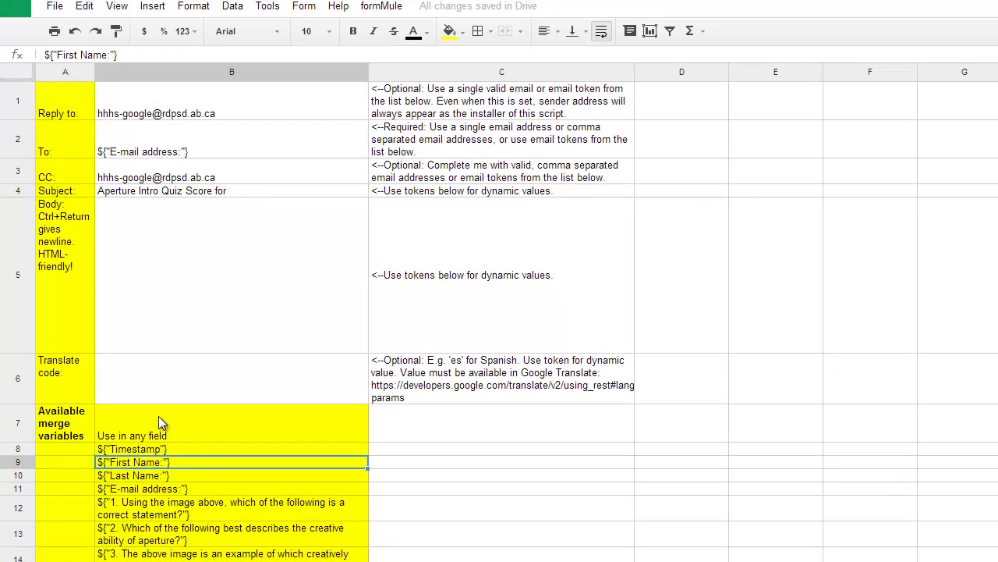
{"action": "left_click_drag", "start_coordinate": [118, 55], "coordinate": [37, 52]}
{"action": "key", "text": "ctrl+c"}
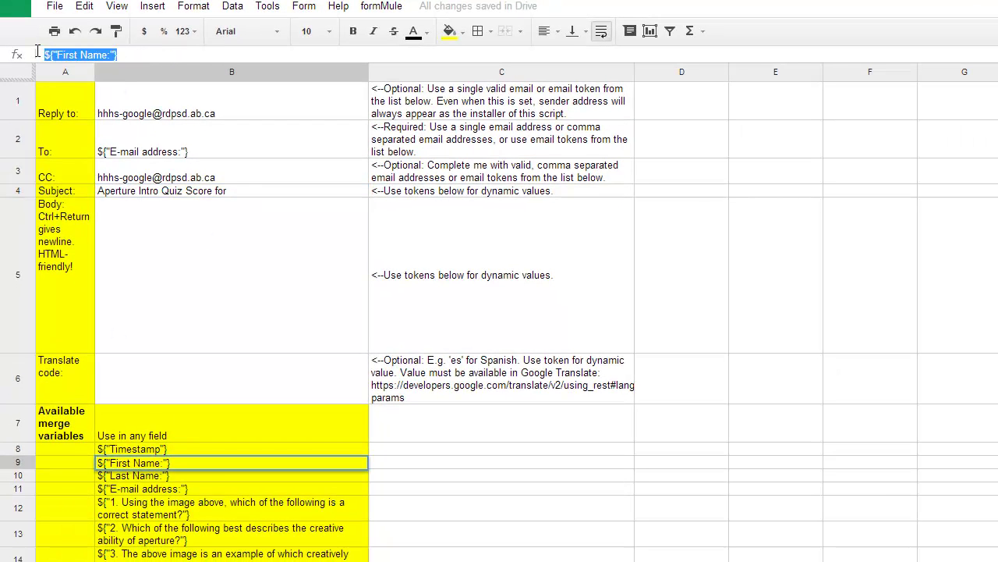
{"action": "left_click", "coordinate": [219, 194]}
{"action": "left_click", "coordinate": [195, 54]}
{"action": "key", "text": "ctrl+v"}
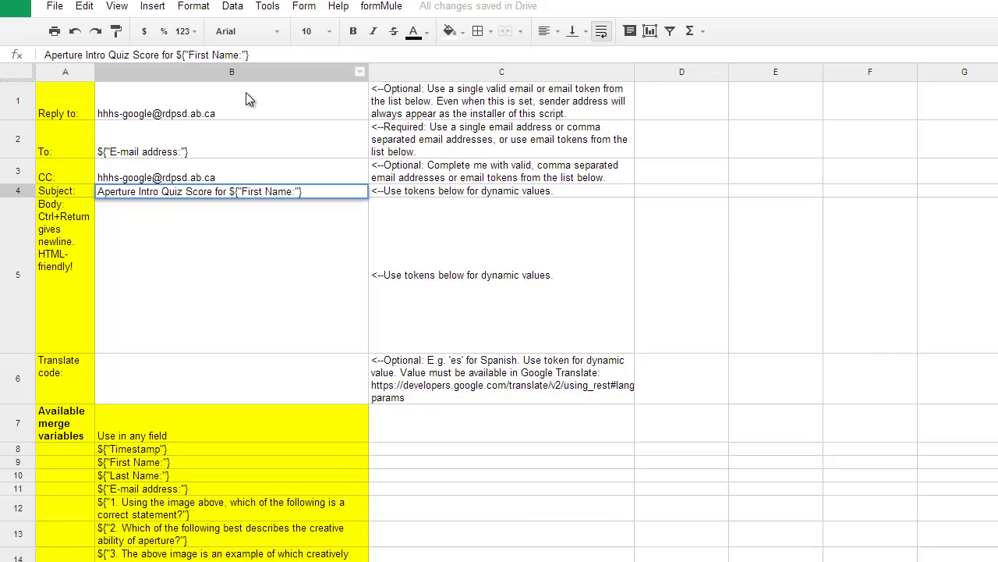
Append the ${"Last Name:"} token after the first name in the subject.
{"action": "left_click", "coordinate": [145, 474]}
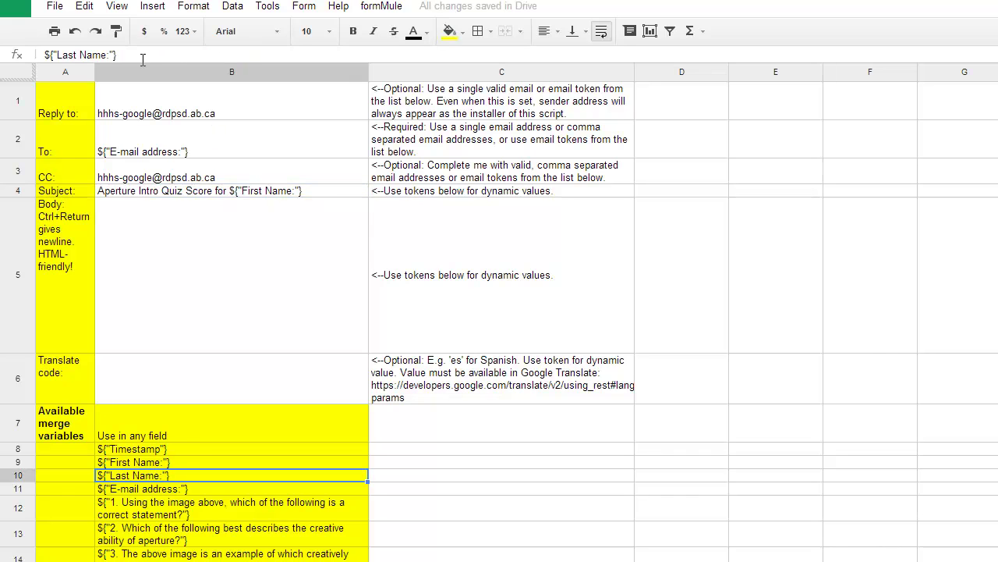
{"action": "left_click_drag", "start_coordinate": [116, 54], "coordinate": [33, 53]}
{"action": "key", "text": "ctrl+c"}
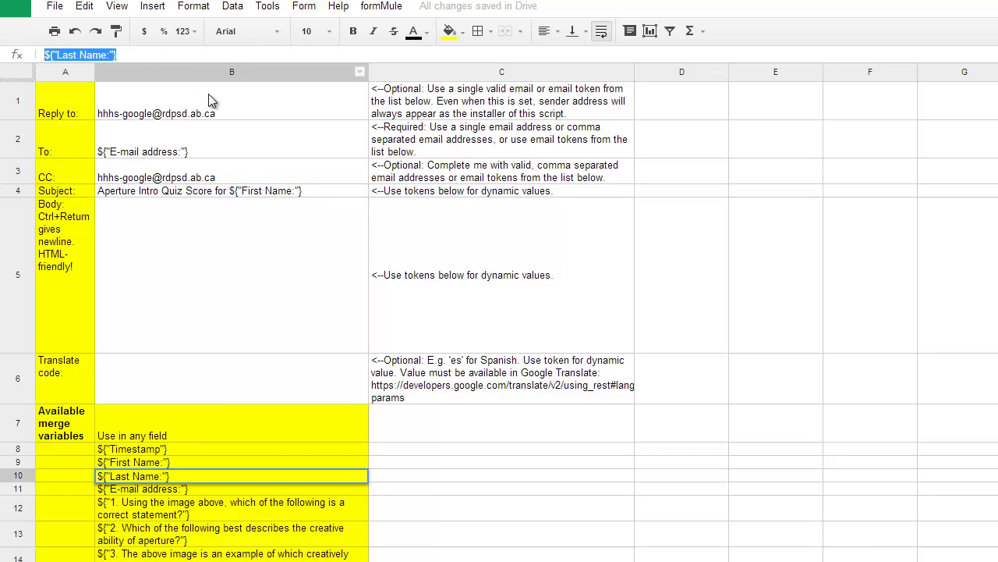
{"action": "left_click", "coordinate": [315, 193]}
{"action": "left_click", "coordinate": [261, 56]}
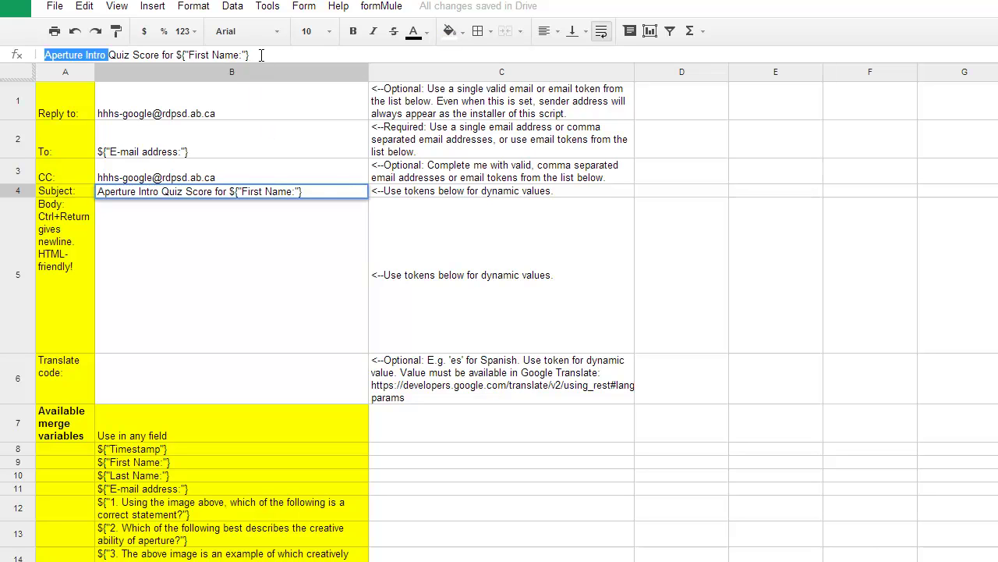
{"action": "key", "text": "ctrl+v"}
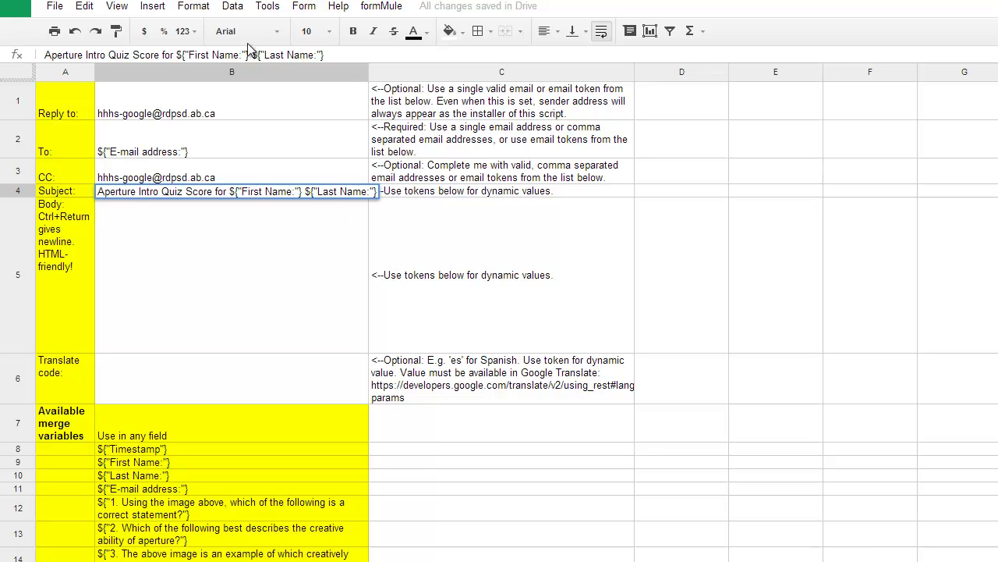
{"action": "left_click", "coordinate": [195, 268]}
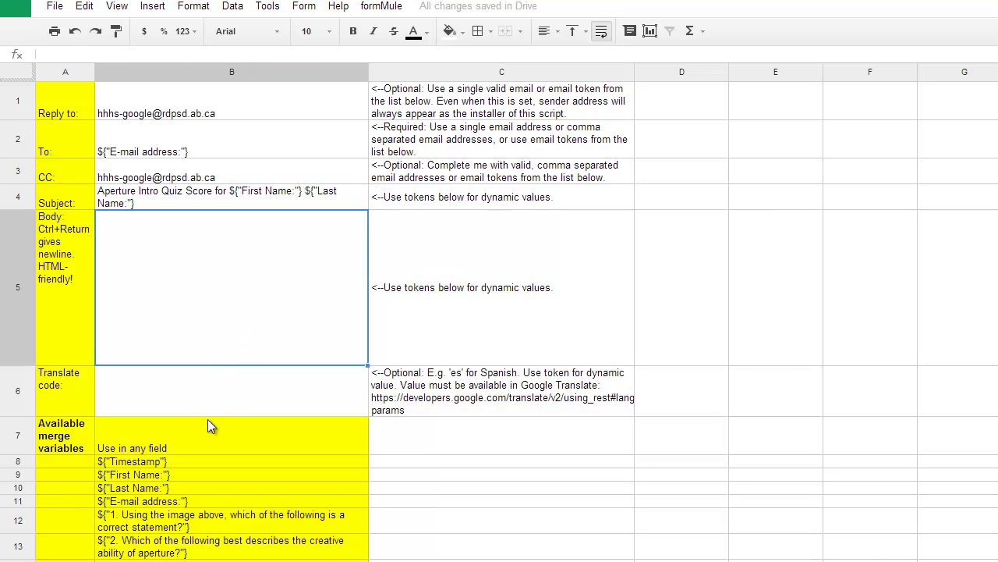
Reopen the subject, select the ${"First Name:"} token for copying, and commit the subject.
{"action": "scroll", "coordinate": [228, 495], "scroll_direction": "down", "scroll_amount": 3}
{"action": "scroll", "coordinate": [164, 304], "scroll_direction": "up", "scroll_amount": 3}
{"action": "scroll", "coordinate": [163, 359], "scroll_direction": "down", "scroll_amount": 3}
{"action": "scroll", "coordinate": [151, 263], "scroll_direction": "up", "scroll_amount": 3}
{"action": "left_click", "coordinate": [279, 197]}
{"action": "left_click_drag", "start_coordinate": [323, 55], "coordinate": [234, 52]}
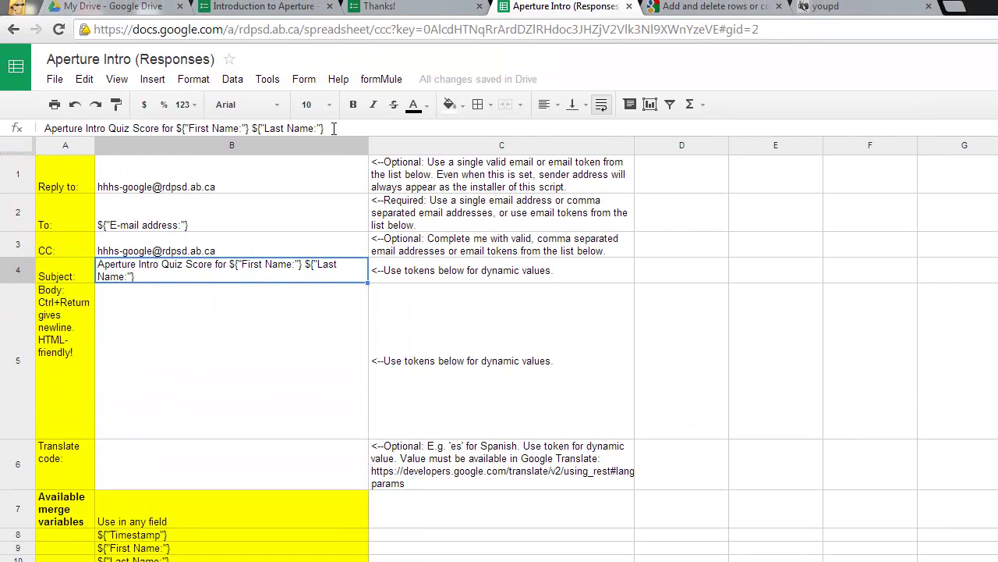
{"action": "left_click_drag", "start_coordinate": [235, 127], "coordinate": [178, 122]}
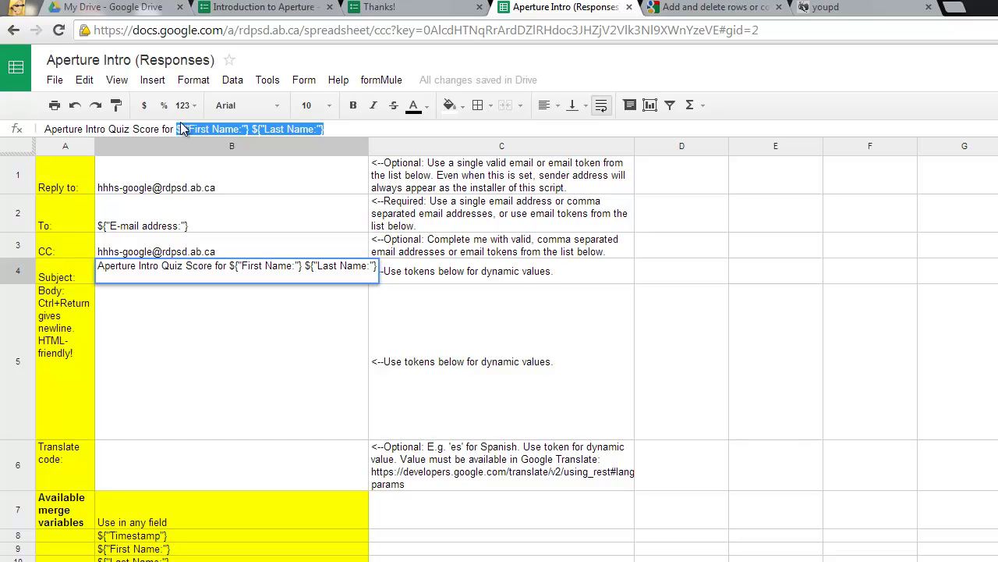
{"action": "left_click", "coordinate": [348, 127]}
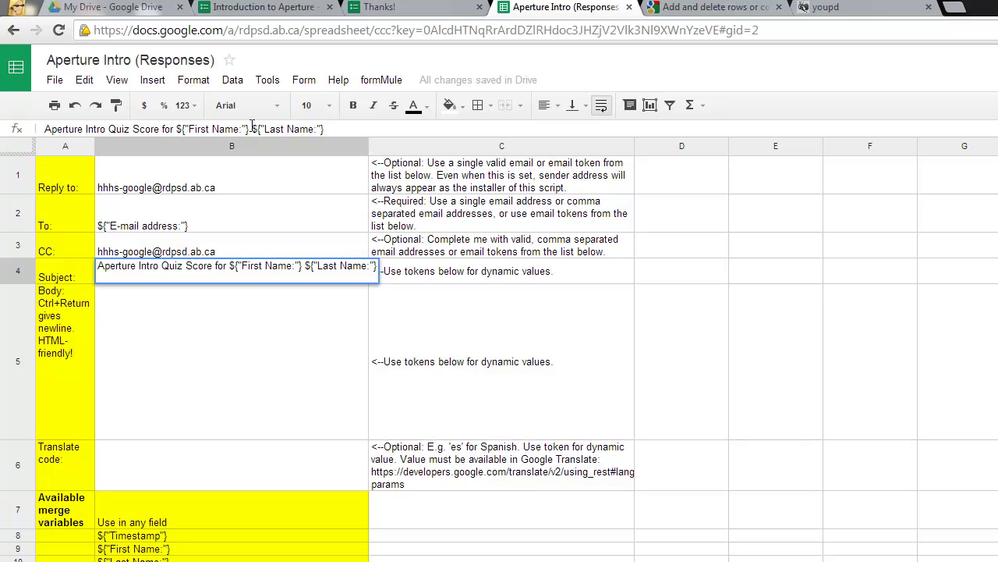
{"action": "left_click_drag", "start_coordinate": [249, 128], "coordinate": [179, 125]}
{"action": "key", "text": "ctrl+c"}
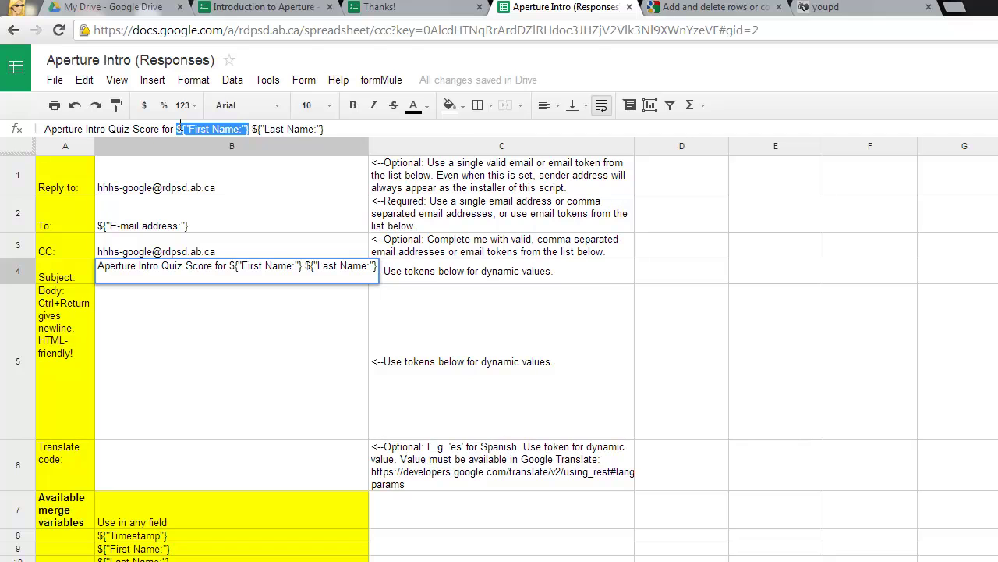
{"action": "left_click", "coordinate": [192, 312]}
Start the body with the greeting '${"First Name:"},' followed by blank lines.
{"action": "left_click", "coordinate": [139, 127]}
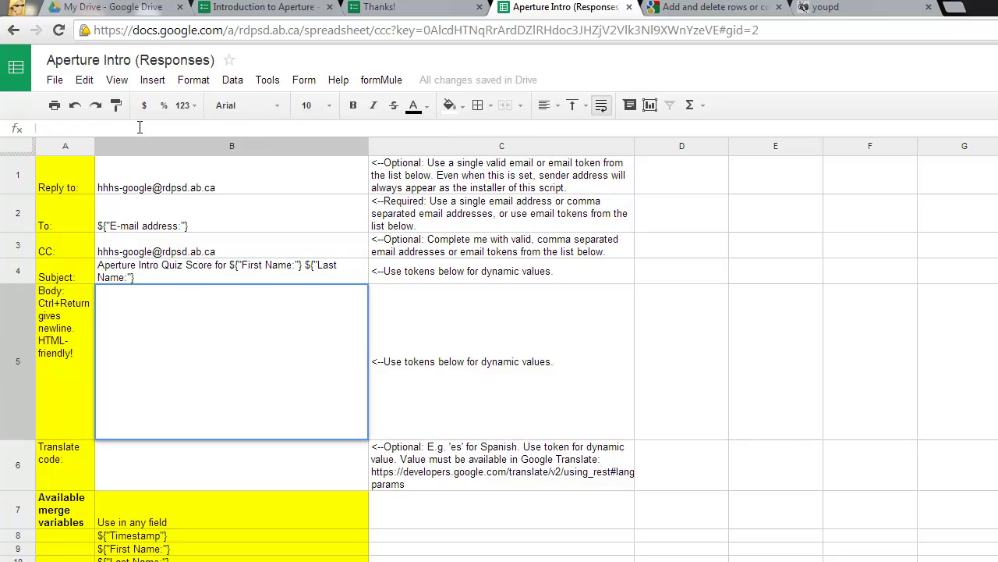
{"action": "key", "text": "ctrl+v"}
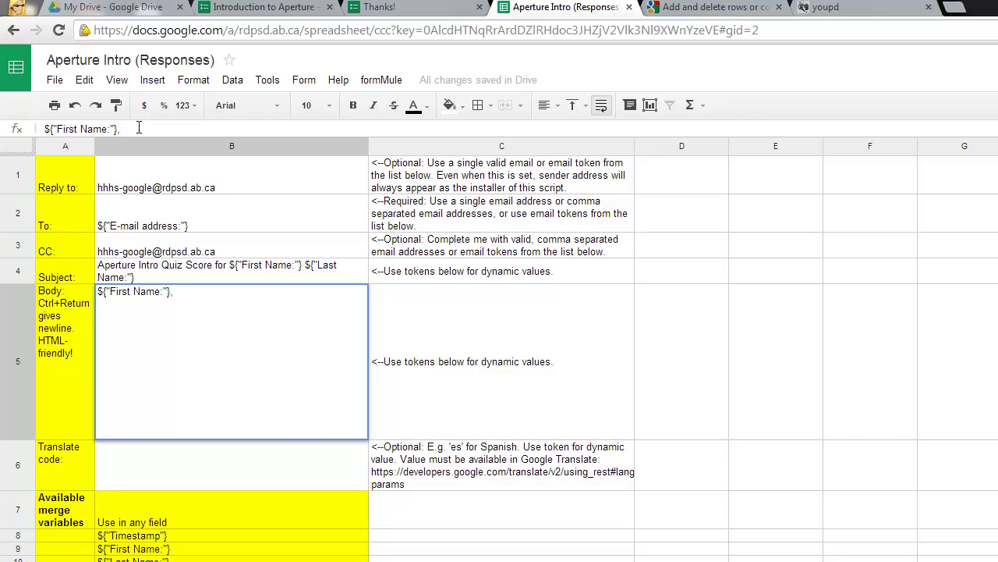
{"action": "type", "text": ","}
{"action": "left_click", "coordinate": [190, 290]}
{"action": "key", "text": "ctrl+Return"}
{"action": "key", "text": "ctrl+Return"}
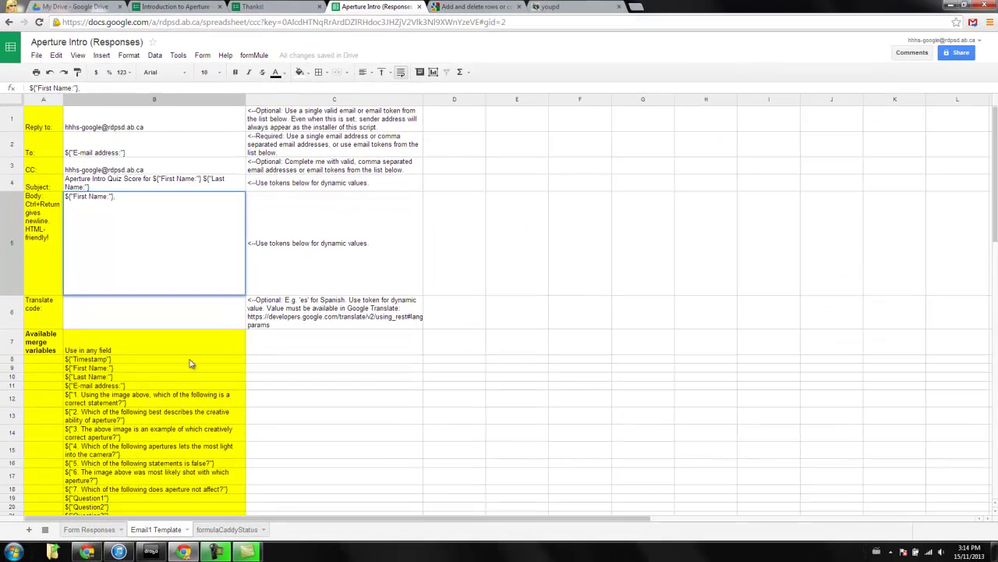
Copy the ${"Comment"} token into the body below the greeting and start a new line.
{"action": "scroll", "coordinate": [287, 560], "scroll_direction": "down", "scroll_amount": 3}
{"action": "scroll", "coordinate": [190, 378], "scroll_direction": "down", "scroll_amount": 3}
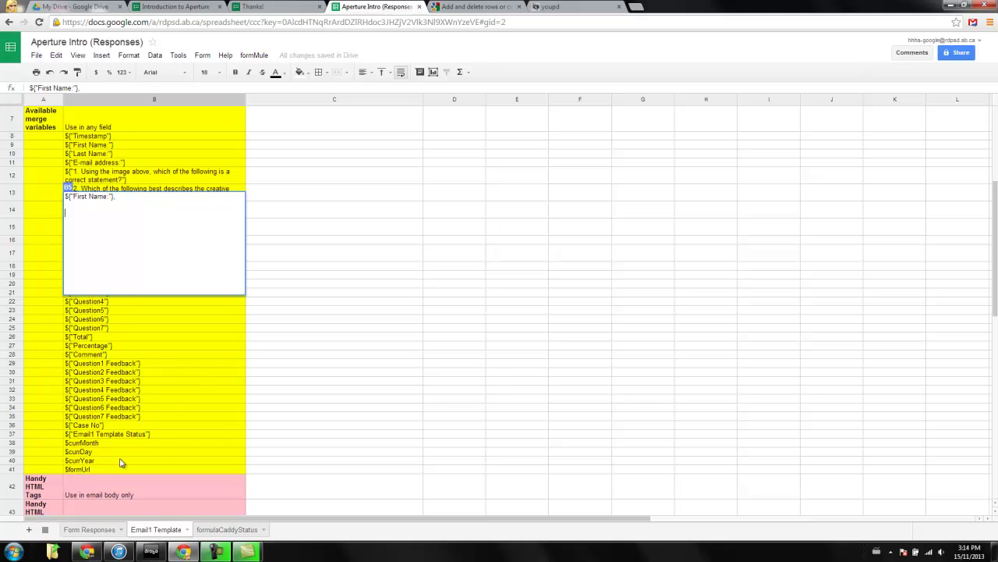
{"action": "scroll", "coordinate": [135, 416], "scroll_direction": "up", "scroll_amount": 5}
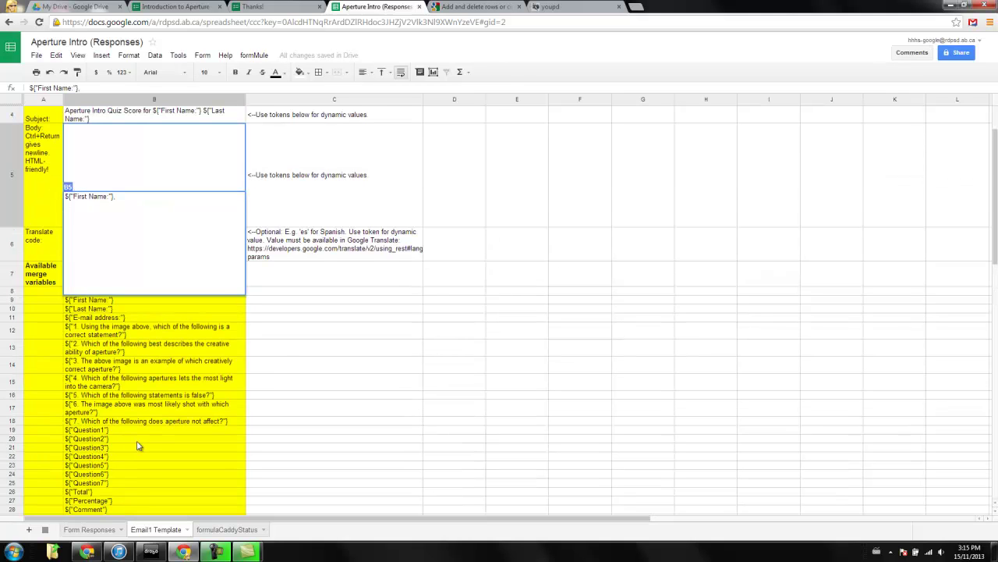
{"action": "scroll", "coordinate": [139, 445], "scroll_direction": "down", "scroll_amount": 2}
{"action": "left_click", "coordinate": [96, 390]}
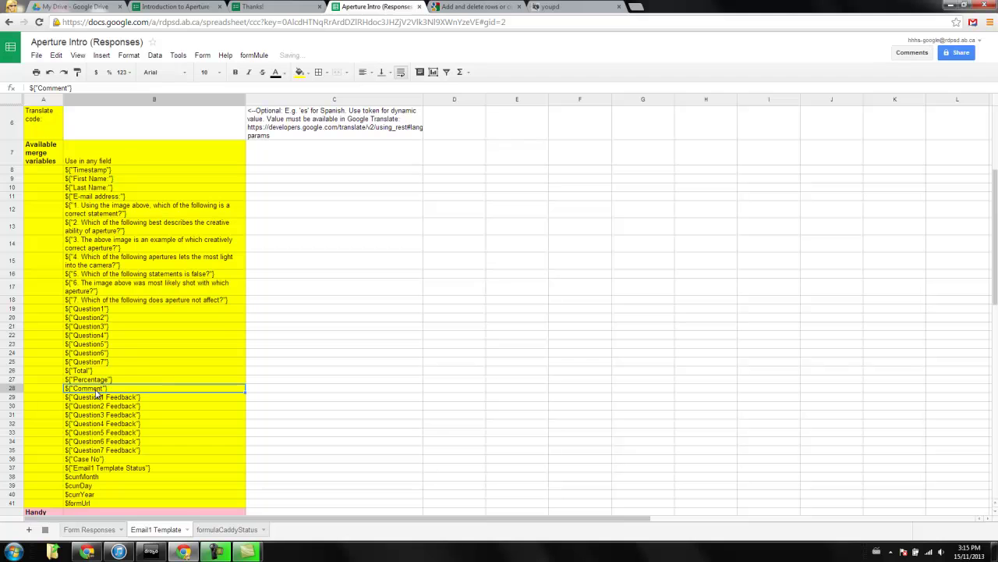
{"action": "left_click_drag", "start_coordinate": [70, 87], "coordinate": [24, 87]}
{"action": "key", "text": "ctrl+c"}
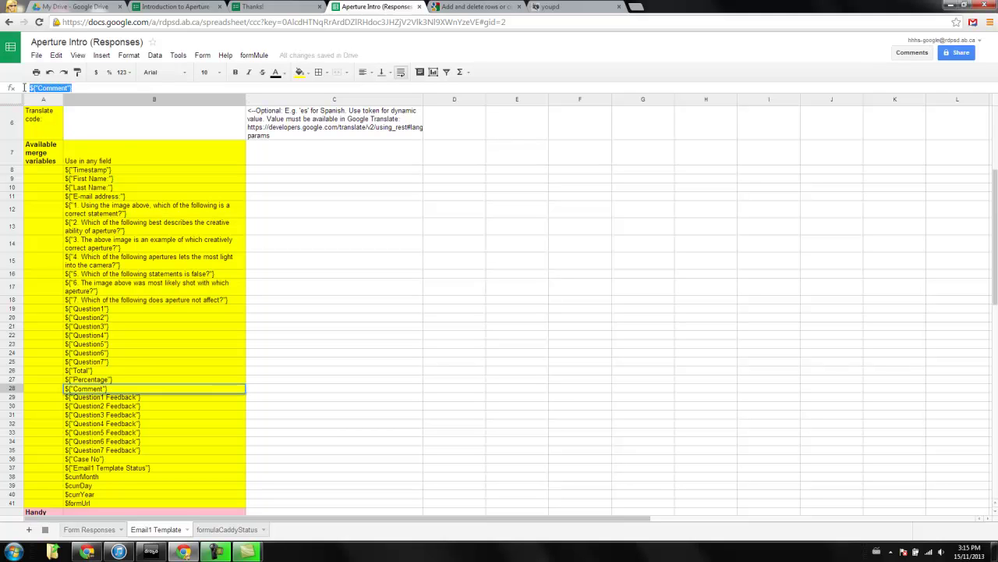
{"action": "scroll", "coordinate": [117, 234], "scroll_direction": "up", "scroll_amount": 4}
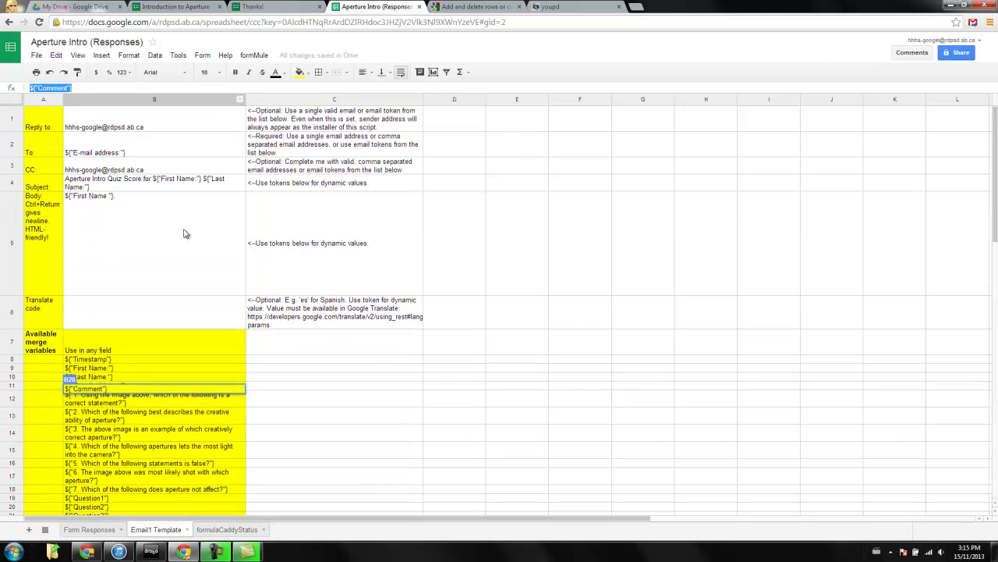
{"action": "left_click", "coordinate": [115, 218]}
{"action": "double_click", "coordinate": [85, 217]}
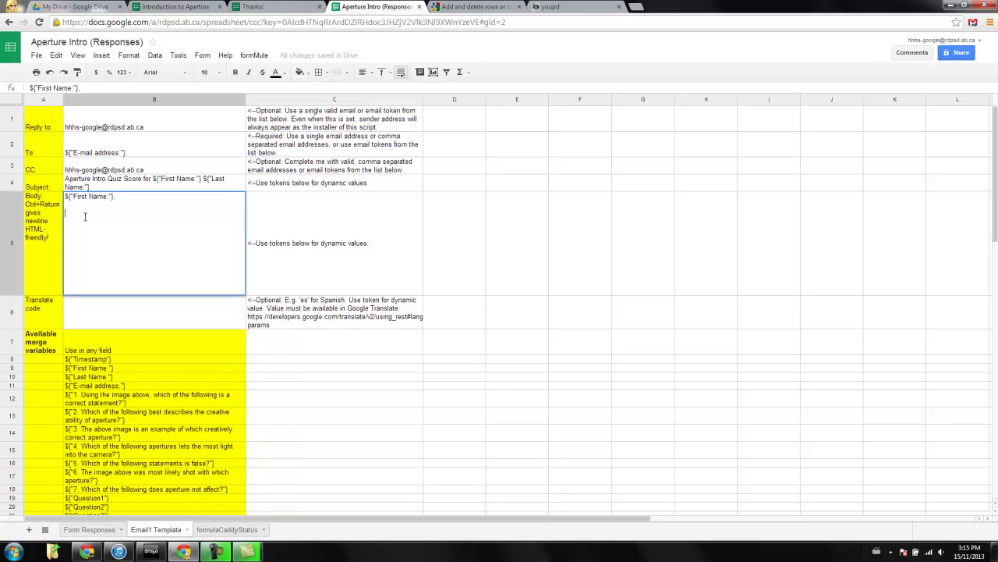
{"action": "key", "text": "ctrl+v"}
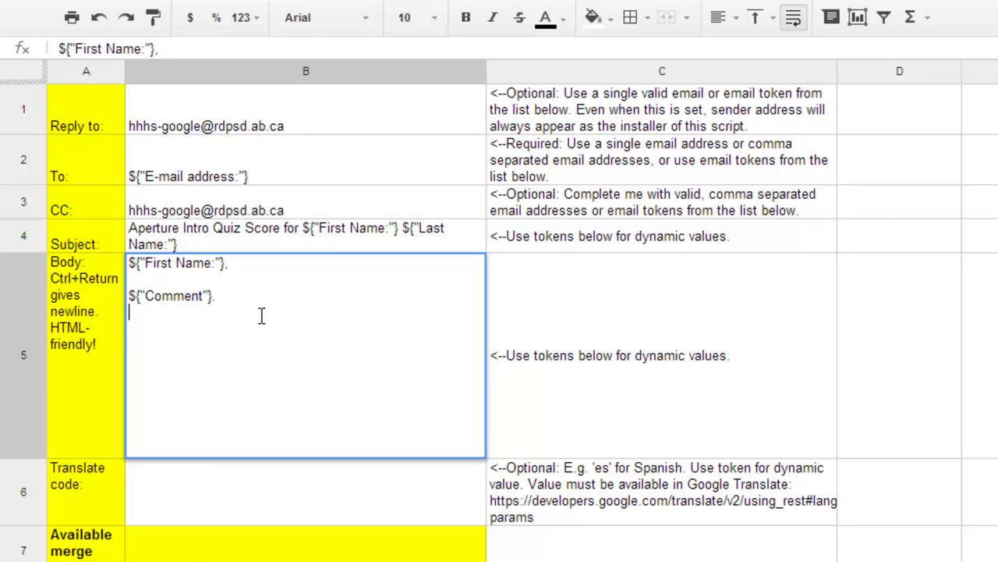
{"action": "key", "text": "ctrl+Return"}
Add a new line reading '${"First Name:"}, you received'.
{"action": "left_click_drag", "start_coordinate": [228, 262], "coordinate": [128, 263]}
{"action": "key", "text": "ctrl+c"}
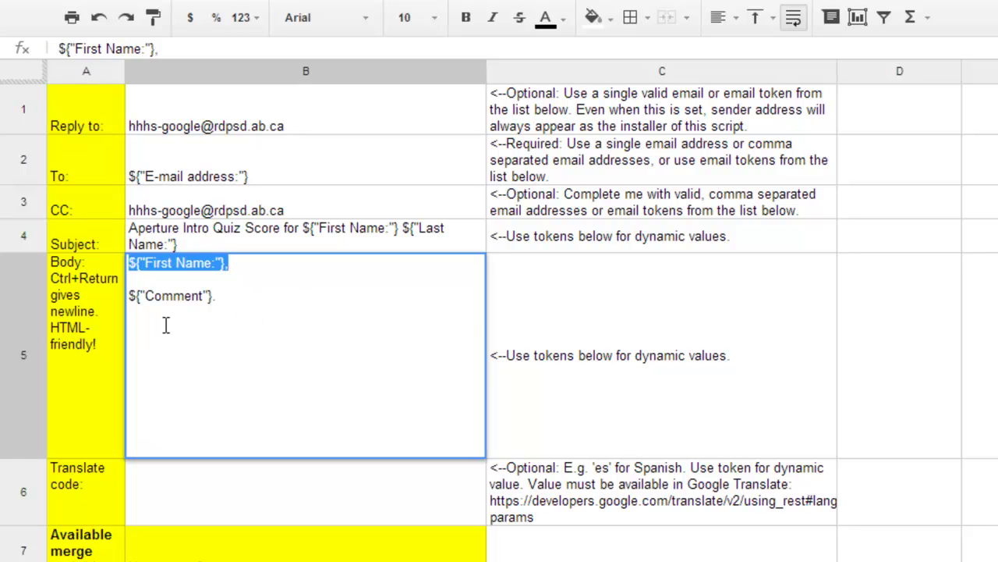
{"action": "left_click", "coordinate": [143, 331]}
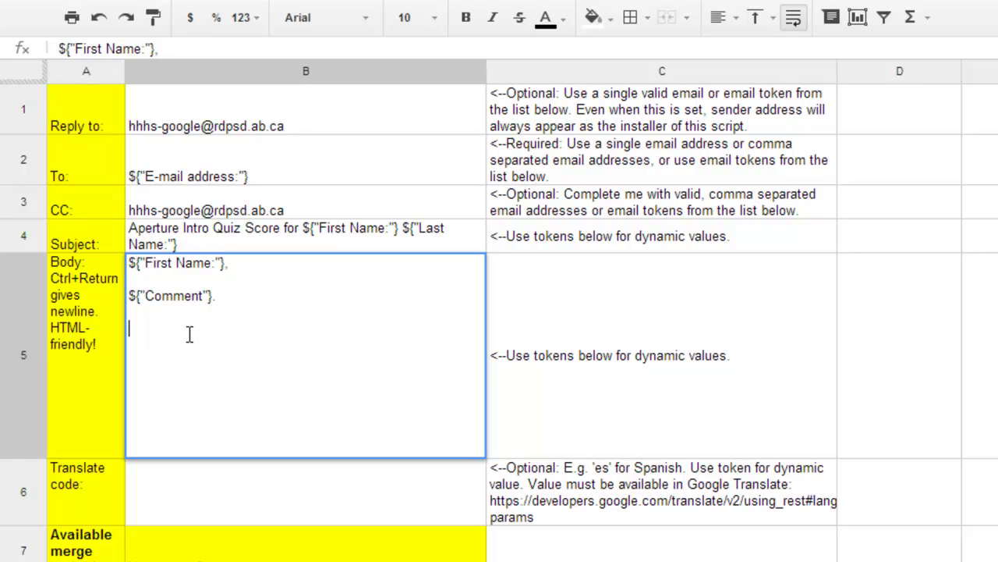
{"action": "key", "text": "ctrl+v"}
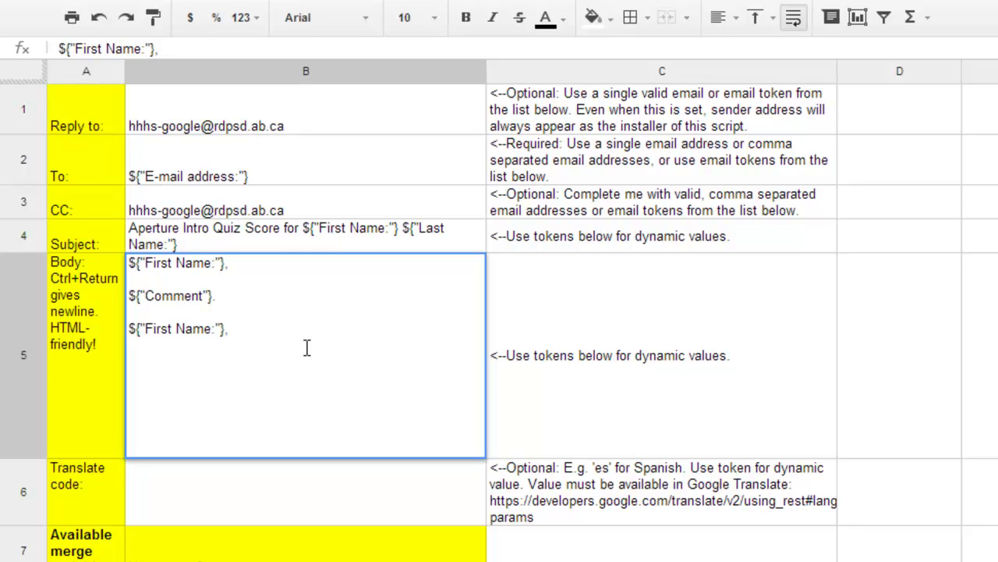
{"action": "type", "text": "you received"}
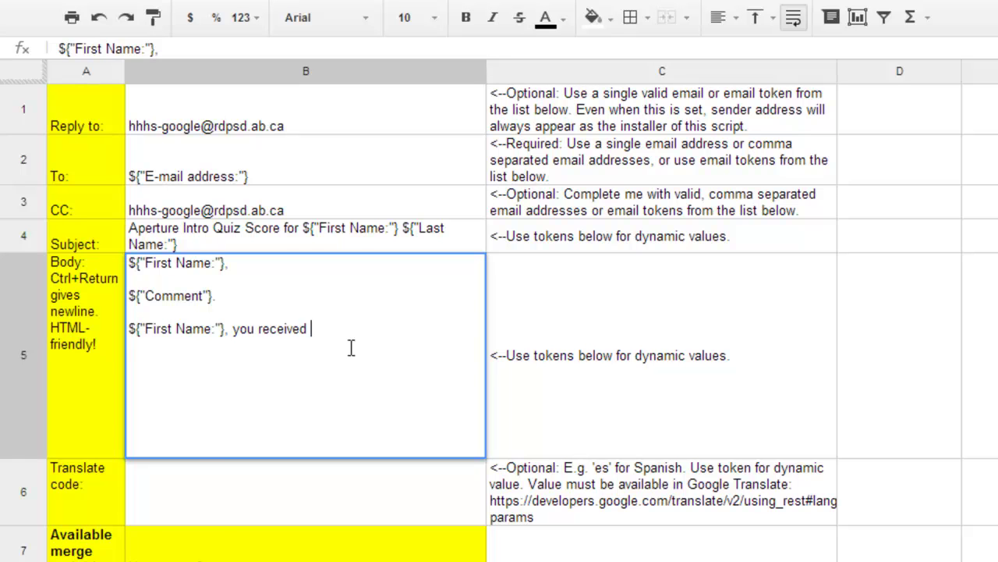
Complete the line with the ${"Total"} token and '/7 on your quiz.', then add a new line.
{"action": "scroll", "coordinate": [499, 312], "scroll_direction": "down", "scroll_amount": 2}
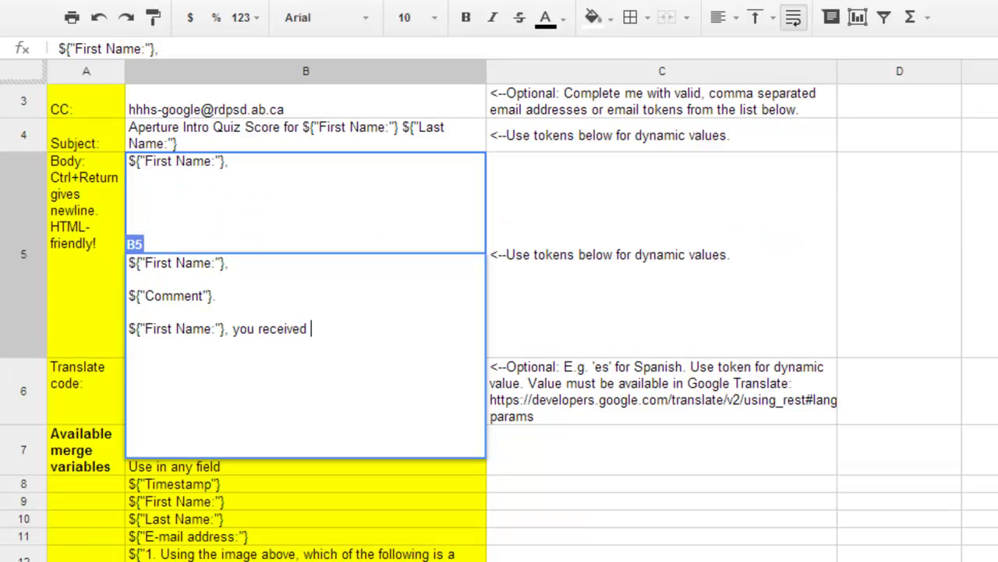
{"action": "left_click_drag", "start_coordinate": [114, 48], "coordinate": [48, 43]}
{"action": "key", "text": "ctrl+c"}
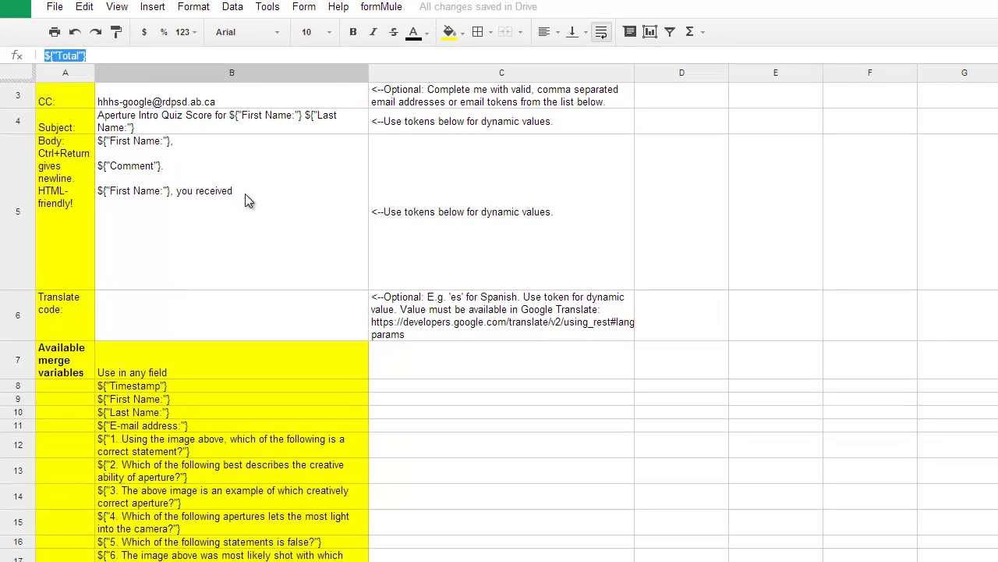
{"action": "double_click", "coordinate": [244, 192]}
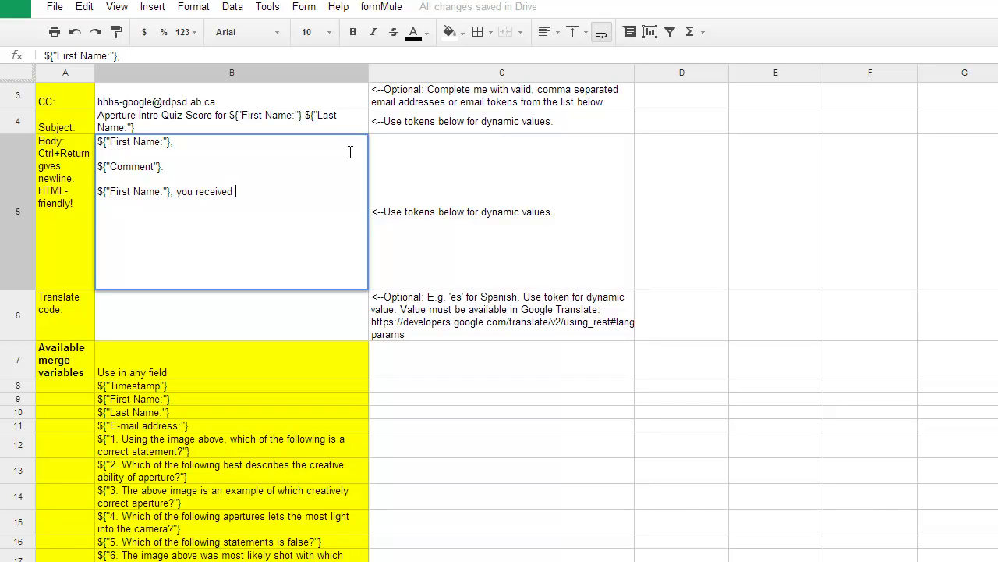
{"action": "key", "text": "ctrl+v"}
{"action": "type", "text": "/7 on your q"}
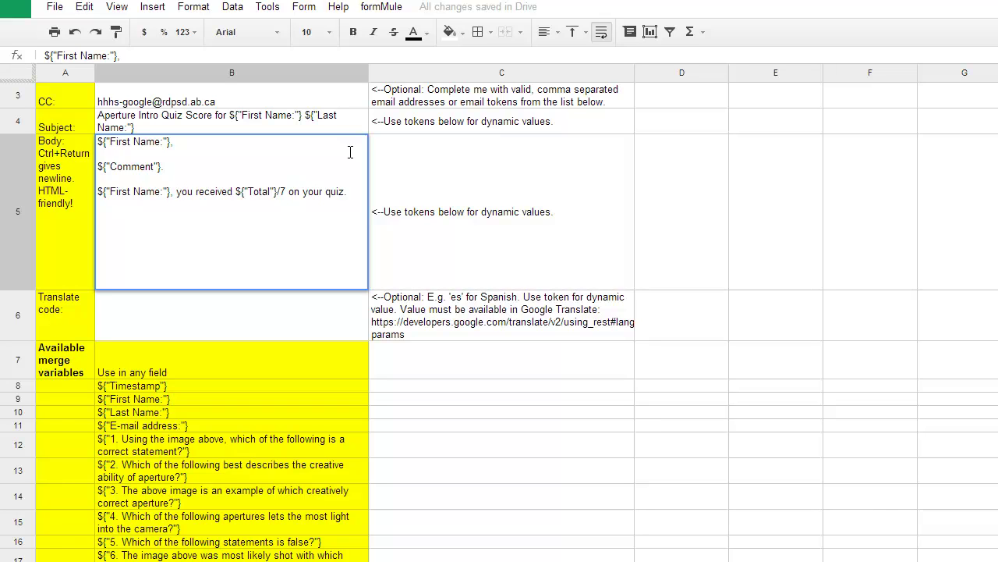
{"action": "type", "text": "uiz.  Refer"}
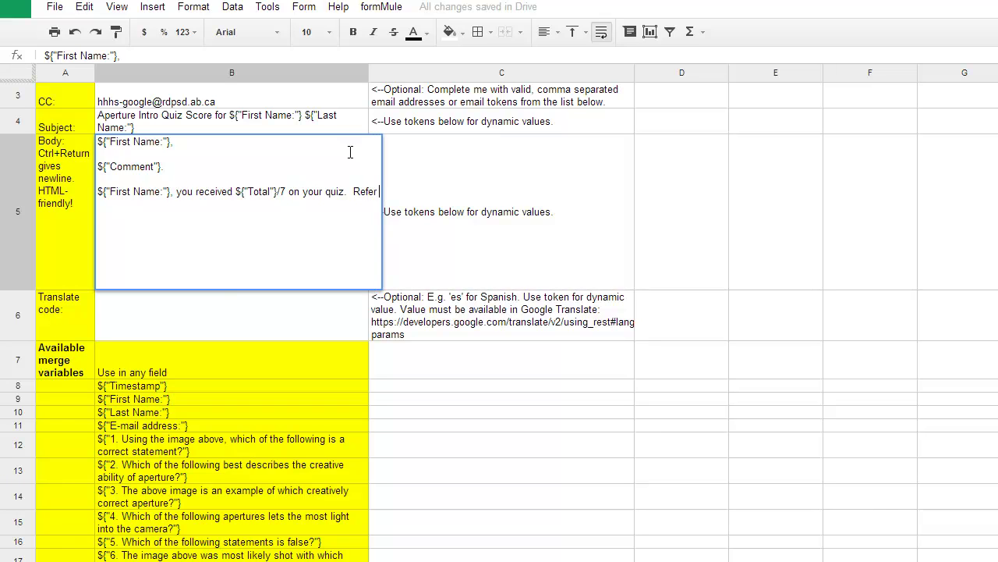
{"action": "type", "text": " to the "}
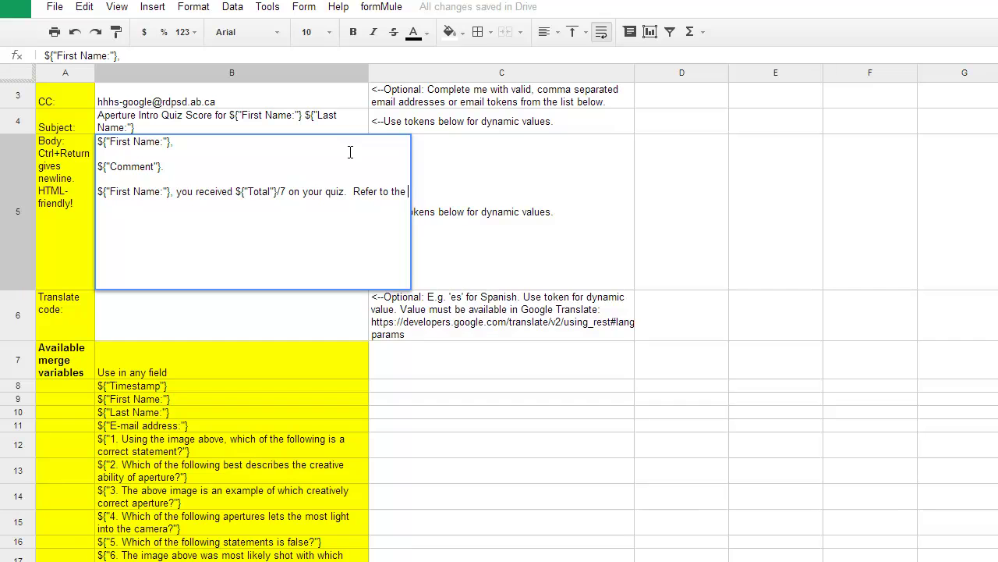
{"action": "type", "text": "answers "}
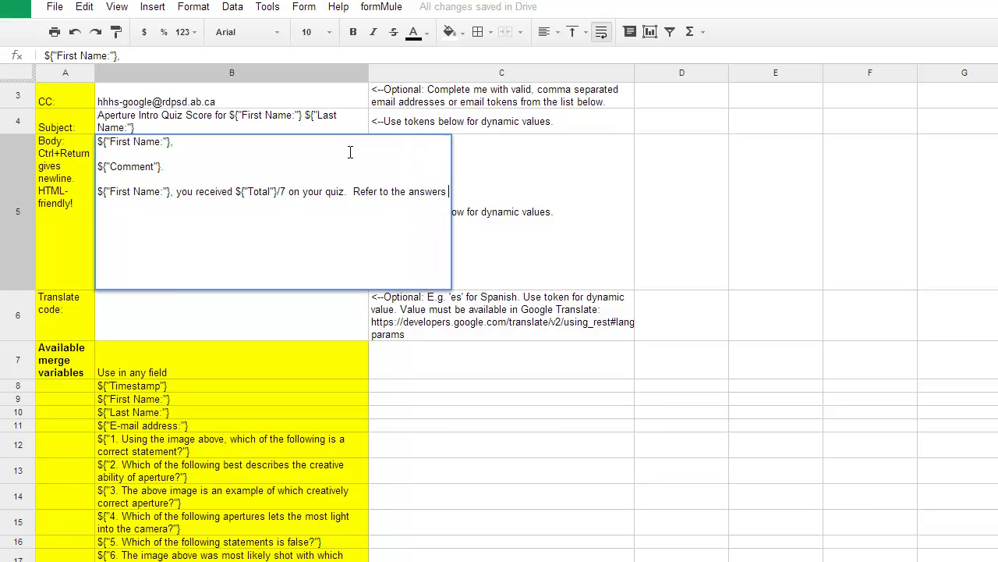
{"action": "type", "text": "below"}
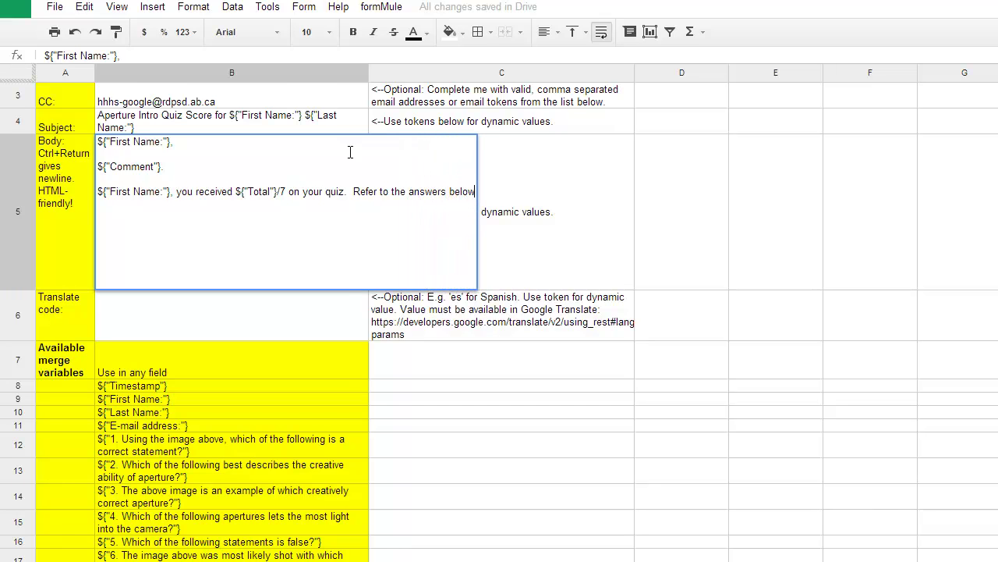
{"action": "key", "text": "BackSpace"}
{"action": "key", "text": "BackSpace"}
{"action": "key", "text": "BackSpace"}
{"action": "key", "text": "BackSpace"}
{"action": "key", "text": "BackSpace"}
{"action": "key", "text": "BackSpace"}
{"action": "key", "text": "BackSpace"}
{"action": "key", "text": "BackSpace"}
{"action": "key", "text": "BackSpace"}
{"action": "key", "text": "BackSpace"}
{"action": "key", "text": "BackSpace"}
{"action": "key", "text": "BackSpace"}
{"action": "key", "text": "BackSpace"}
{"action": "key", "text": "BackSpace"}
{"action": "key", "text": "BackSpace"}
{"action": "key", "text": "BackSpace"}
{"action": "key", "text": "BackSpace"}
{"action": "key", "text": "BackSpace"}
{"action": "key", "text": "BackSpace"}
{"action": "key", "text": "BackSpace"}
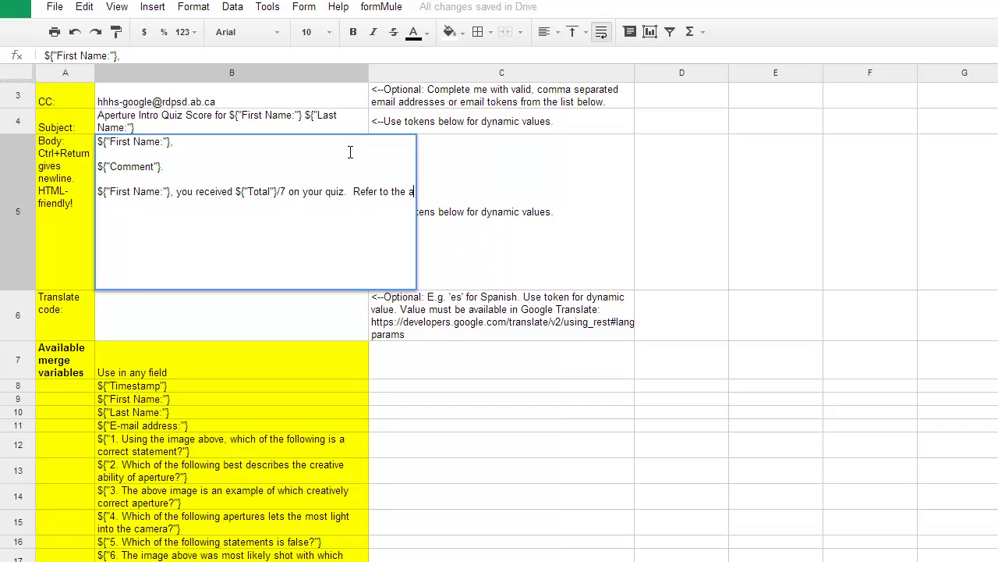
{"action": "key", "text": "BackSpace"}
{"action": "key", "text": "BackSpace"}
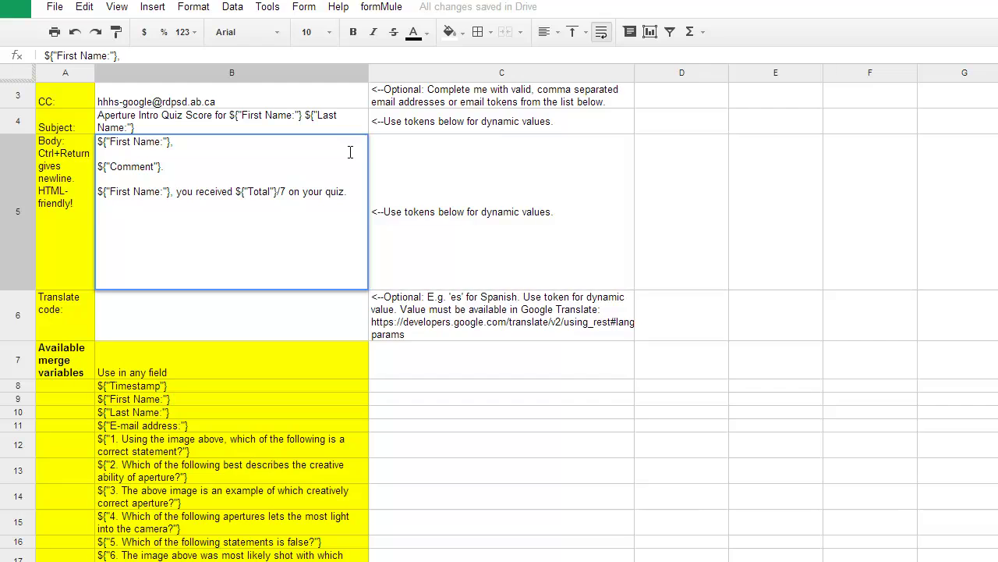
{"action": "key", "text": "ctrl+Return"}
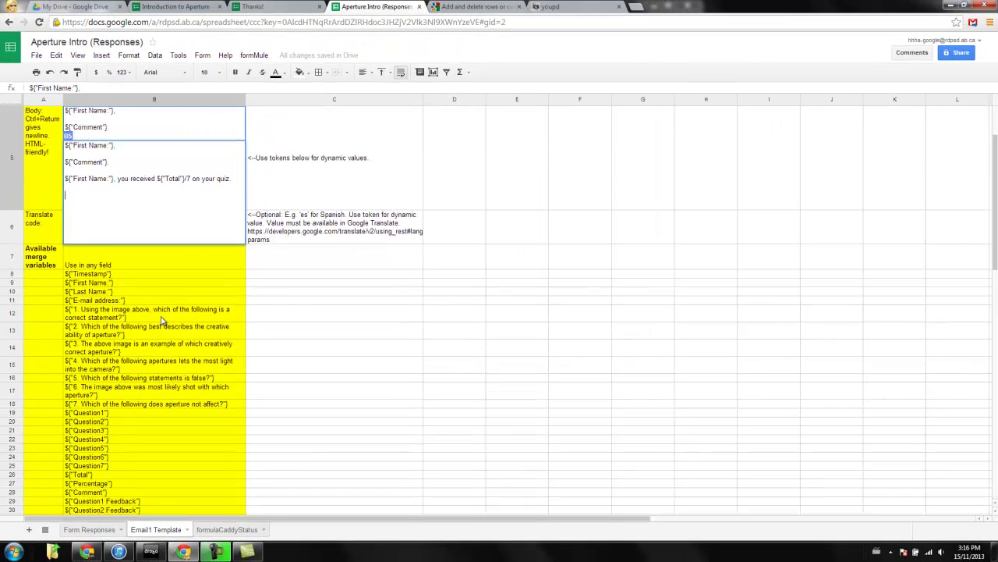
{"action": "scroll", "coordinate": [162, 321], "scroll_direction": "down", "scroll_amount": 2}
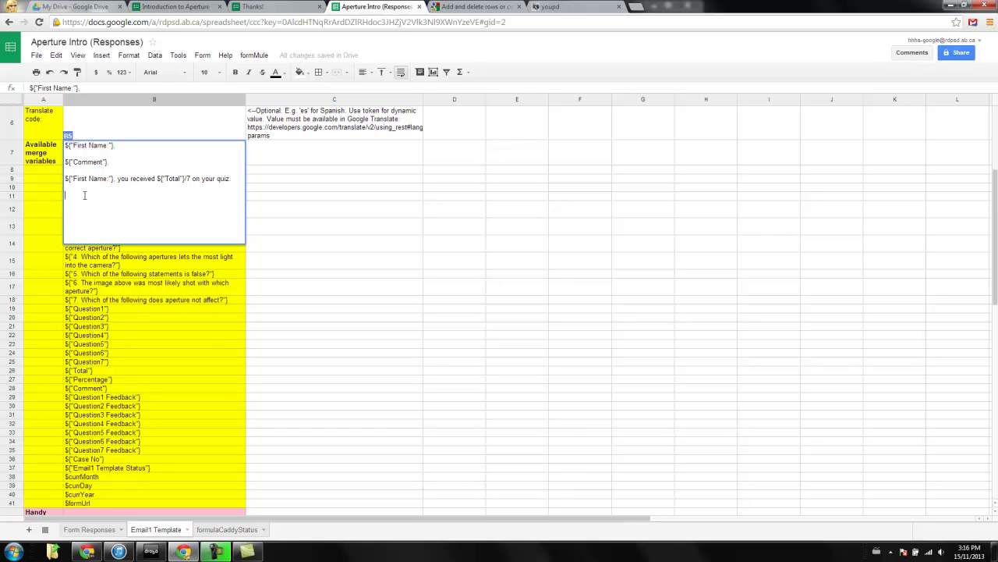
Copy the seven Question Feedback tokens, cutting them back out of the translate code cell.
{"action": "left_click", "coordinate": [114, 400]}
{"action": "left_click", "coordinate": [110, 453], "text": "shift"}
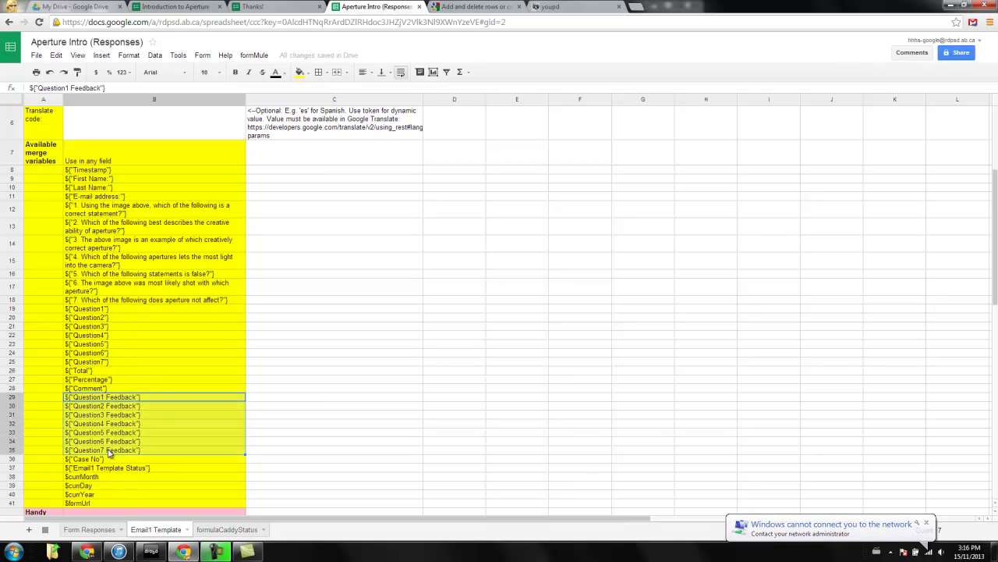
{"action": "scroll", "coordinate": [222, 436], "scroll_direction": "up", "scroll_amount": 5}
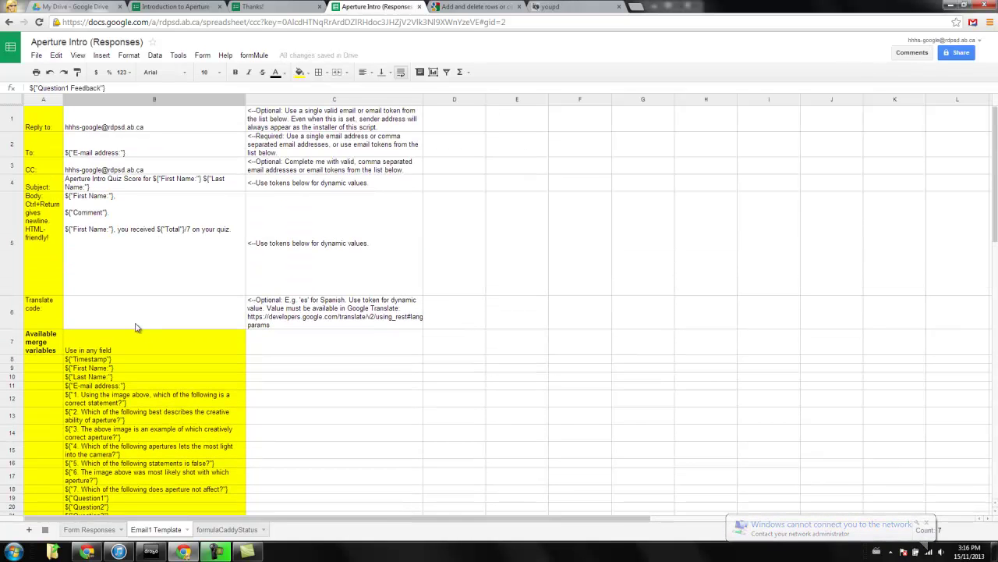
{"action": "left_click", "coordinate": [122, 195]}
{"action": "double_click", "coordinate": [234, 230]}
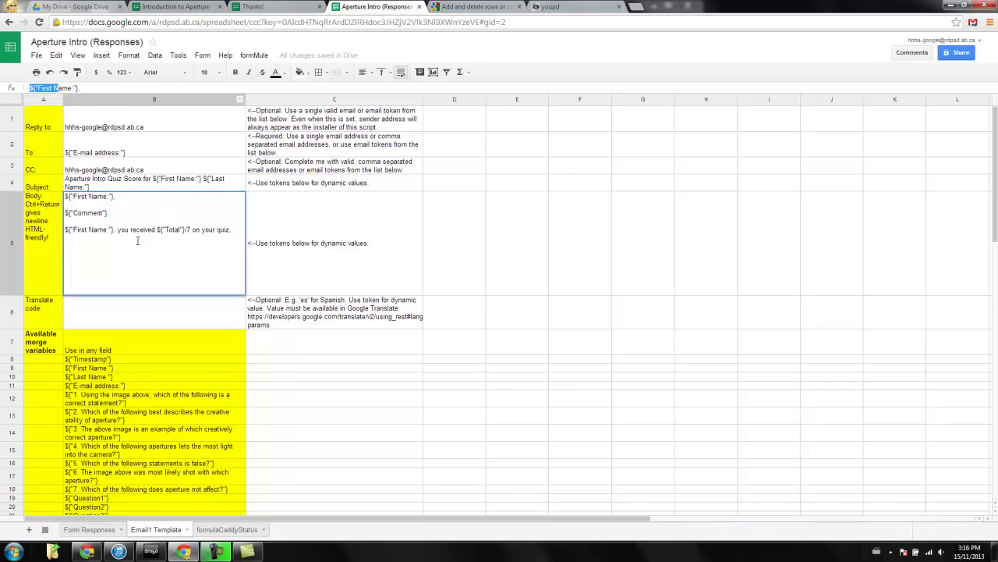
{"action": "key", "text": "Return"}
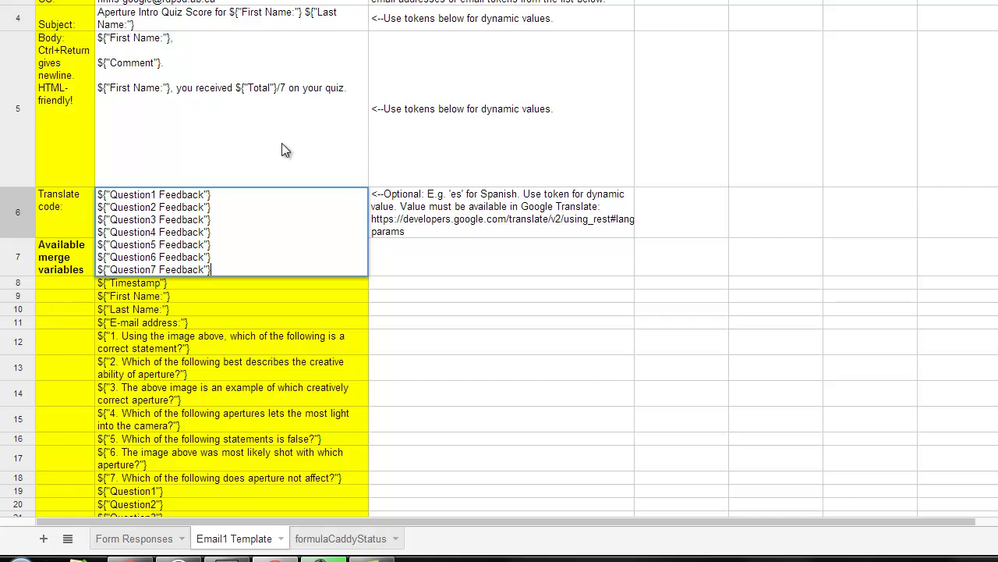
{"action": "left_click", "coordinate": [282, 143]}
{"action": "left_click", "coordinate": [268, 213]}
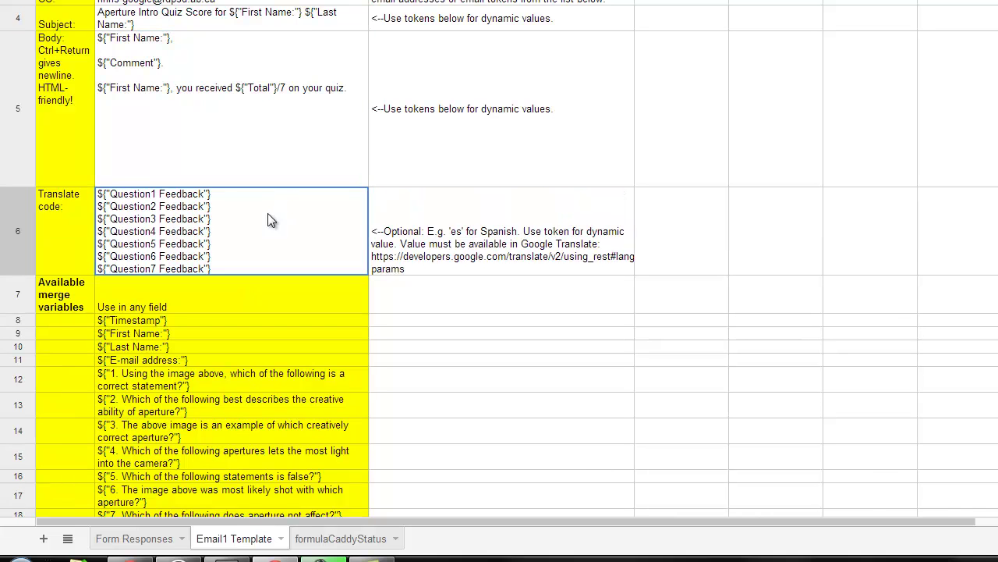
{"action": "double_click", "coordinate": [215, 231]}
{"action": "left_click", "coordinate": [223, 265]}
{"action": "left_click_drag", "start_coordinate": [223, 266], "coordinate": [66, 172]}
{"action": "key", "text": "ctrl+x"}
Paste the seven feedback tokens into the body below the score sentence.
{"action": "left_click", "coordinate": [296, 131]}
{"action": "double_click", "coordinate": [349, 88]}
{"action": "triple_click", "coordinate": [349, 88]}
{"action": "left_click", "coordinate": [215, 121]}
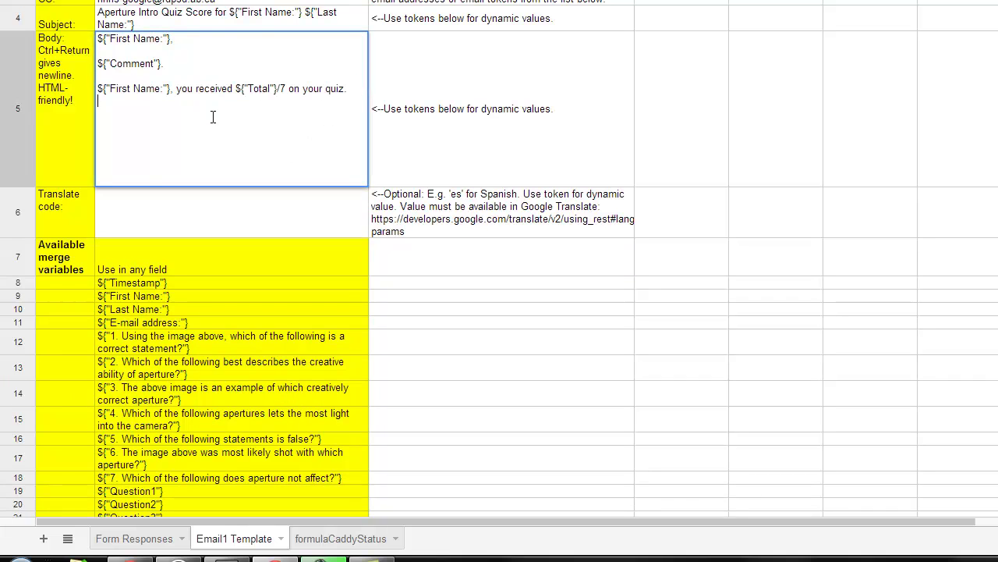
{"action": "key", "text": "ctrl+v"}
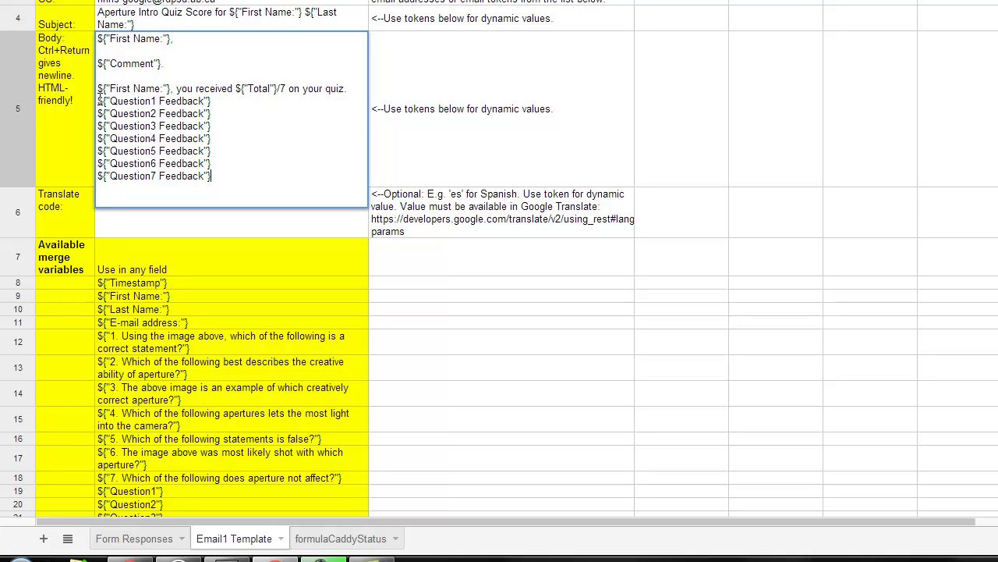
{"action": "key", "text": "ctrl+Return"}
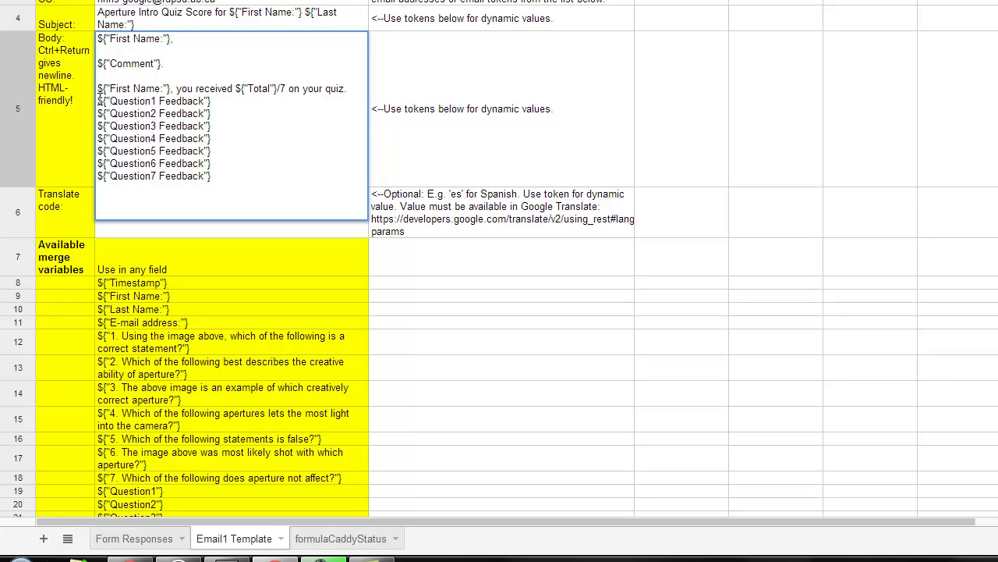
Insert blank lines between the feedback tokens and commit the email body.
{"action": "left_click", "coordinate": [98, 100]}
{"action": "key", "text": "ctrl+Return"}
{"action": "key", "text": "ctrl+Return"}
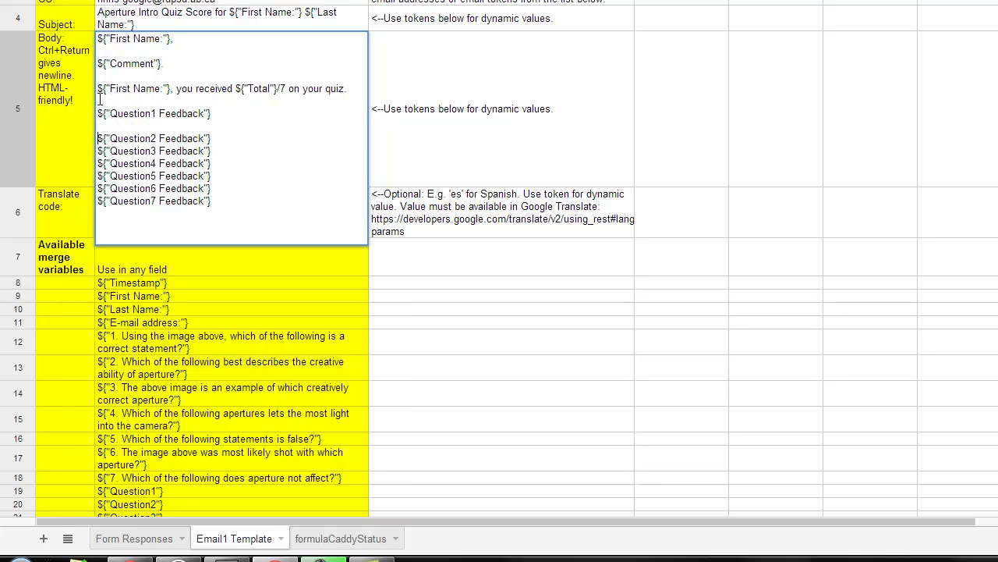
{"action": "key", "text": "ctrl+Return"}
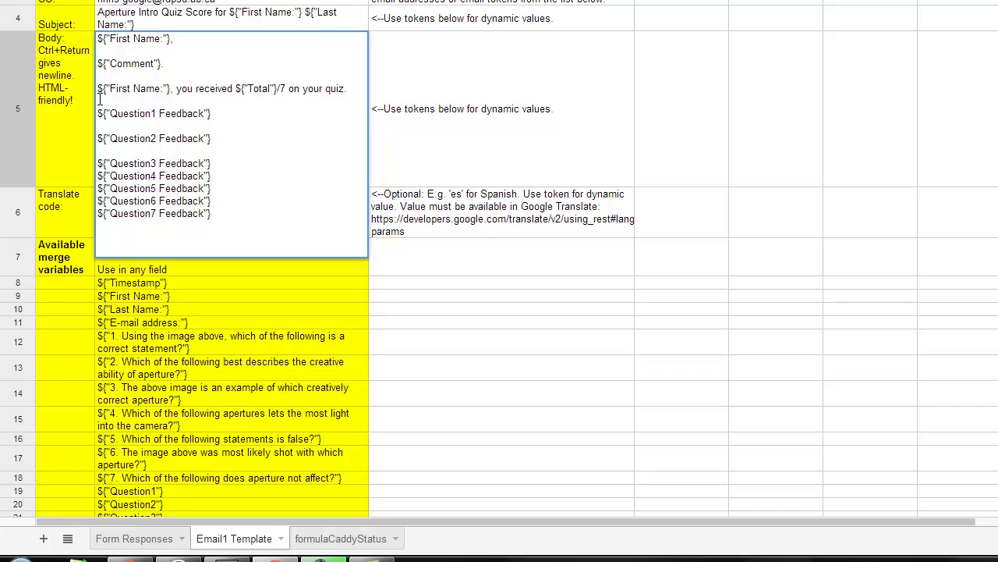
{"action": "key", "text": "ctrl+Return"}
{"action": "key", "text": "Down"}
{"action": "key", "text": "ctrl+Return"}
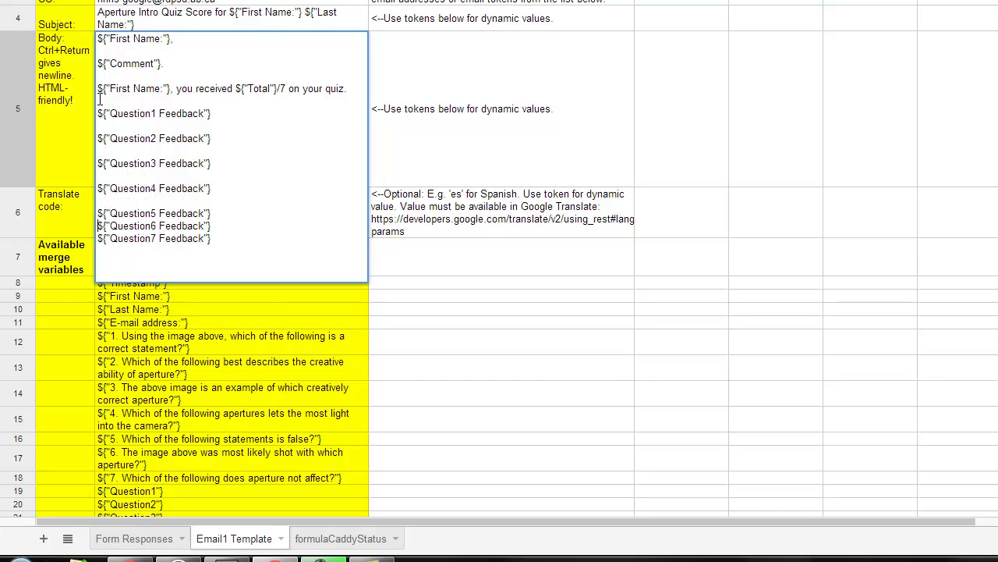
{"action": "key", "text": "ctrl+Return"}
{"action": "key", "text": "ctrl+Return"}
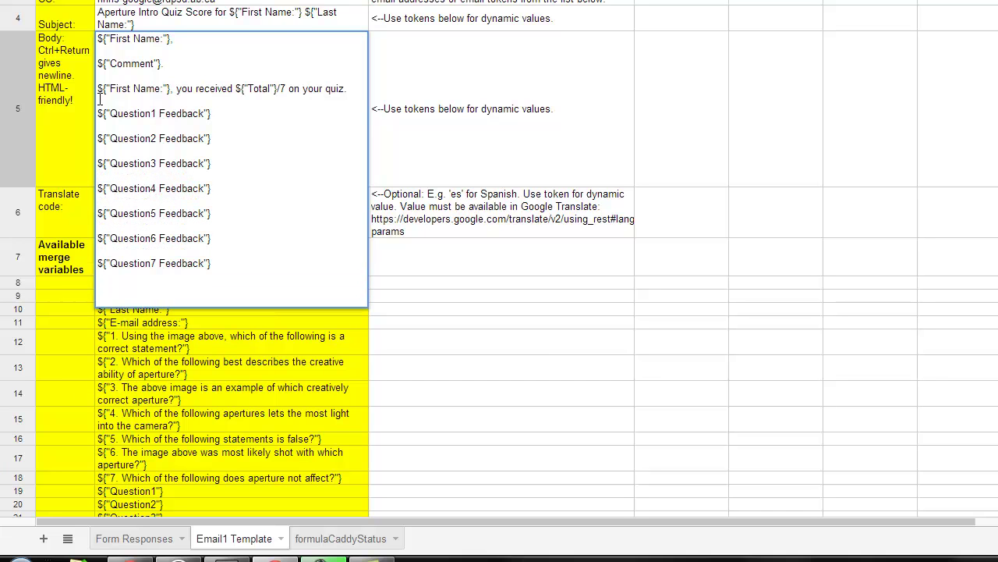
{"action": "left_click", "coordinate": [577, 91]}
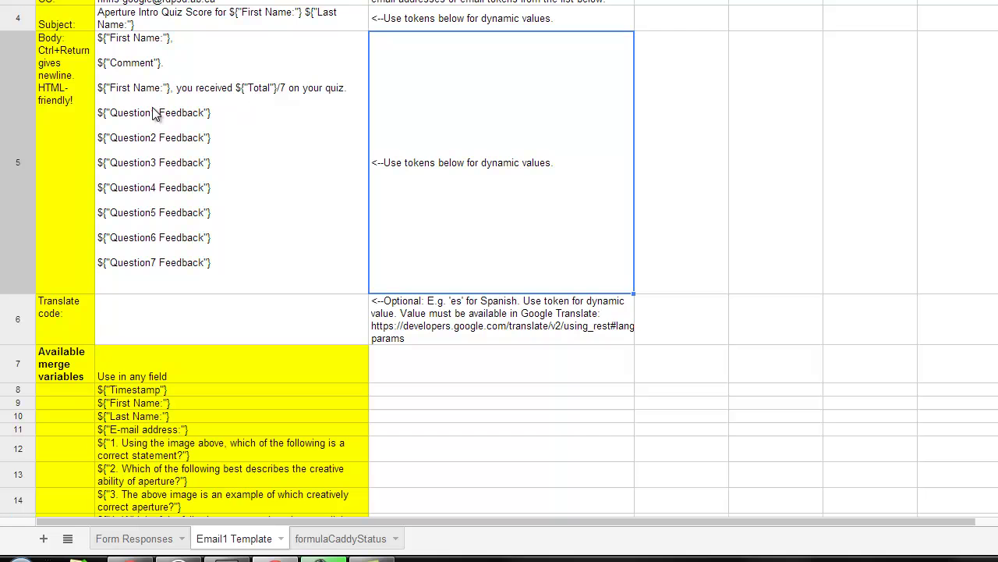
{"action": "left_click", "coordinate": [493, 376]}
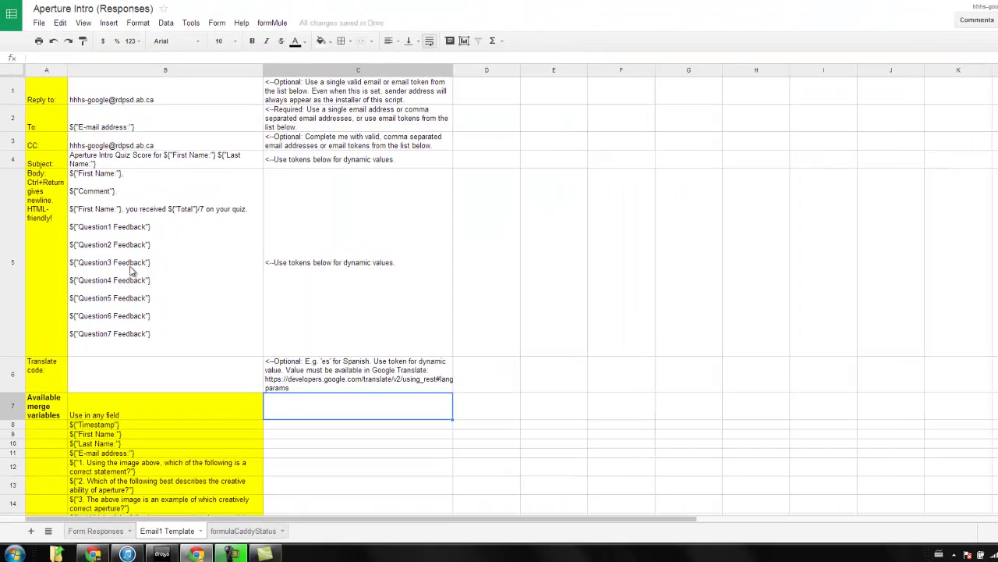
{"action": "scroll", "coordinate": [146, 372], "scroll_direction": "down", "scroll_amount": 2}
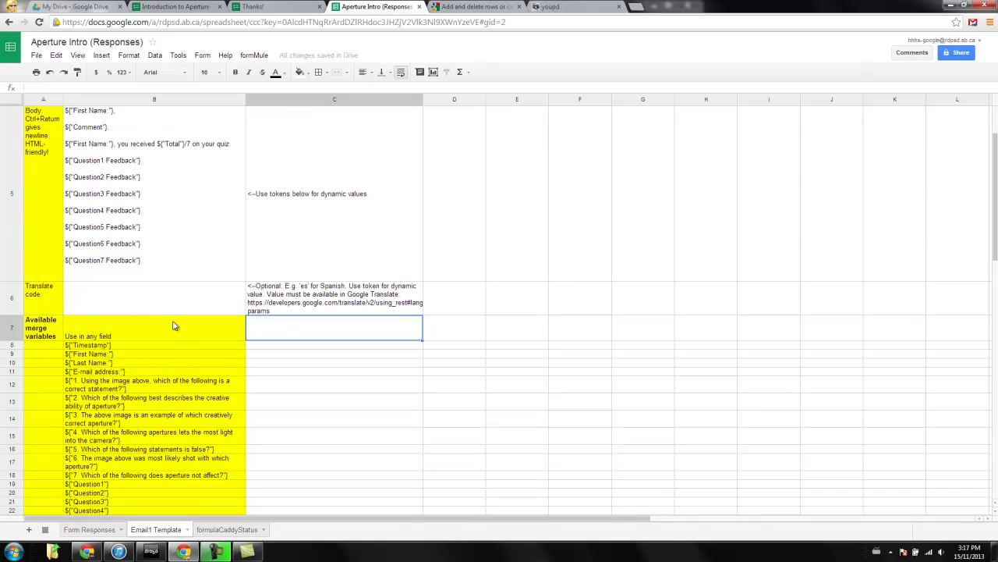
{"action": "scroll", "coordinate": [177, 341], "scroll_direction": "down", "scroll_amount": 3}
{"action": "scroll", "coordinate": [189, 442], "scroll_direction": "up", "scroll_amount": 6}
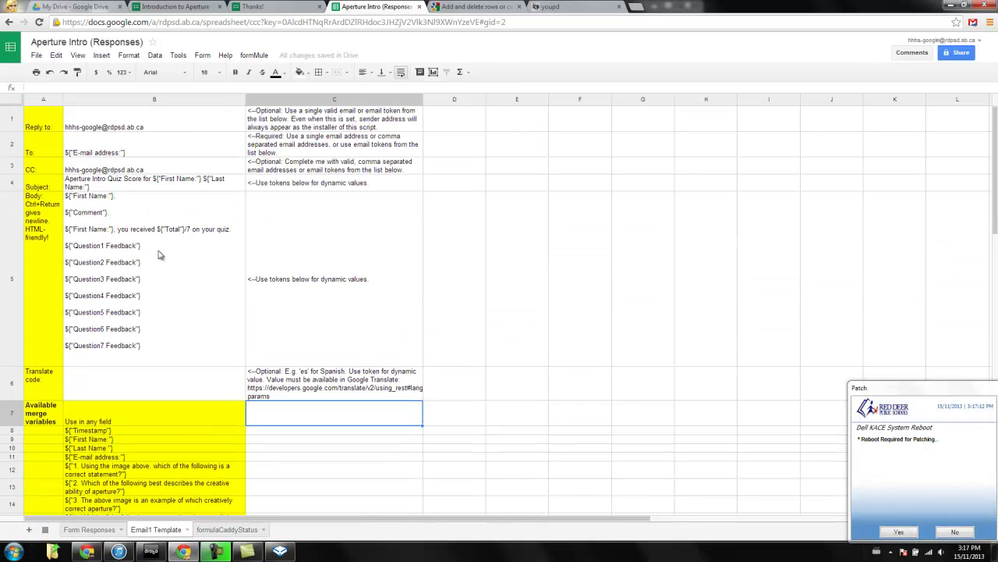
Dismiss the reboot prompt and fill in the test student's last name and e-mail address.
{"action": "left_click", "coordinate": [955, 532]}
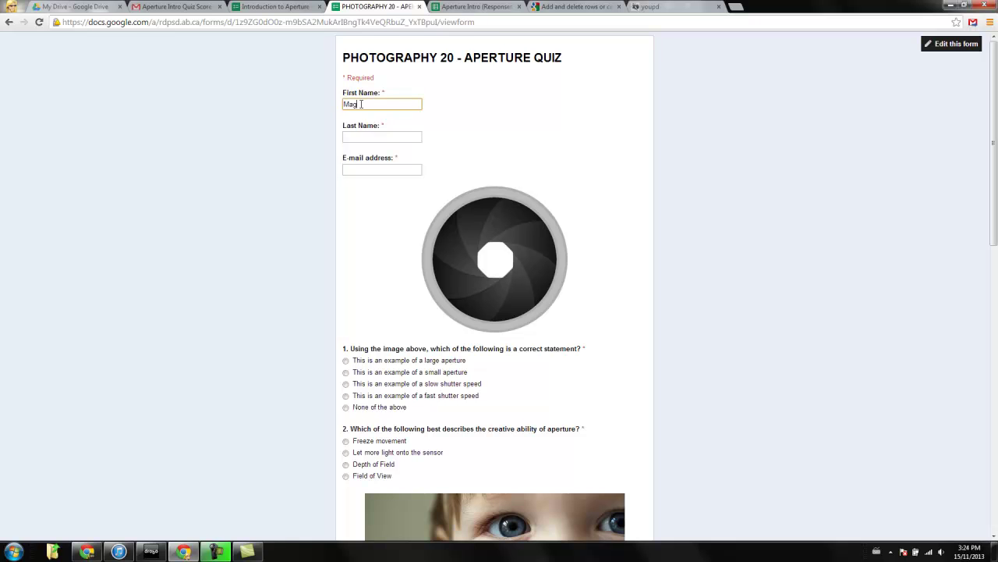
{"action": "key", "text": "Tab"}
{"action": "type", "text": "Johnson"}
{"action": "key", "text": "Tab"}
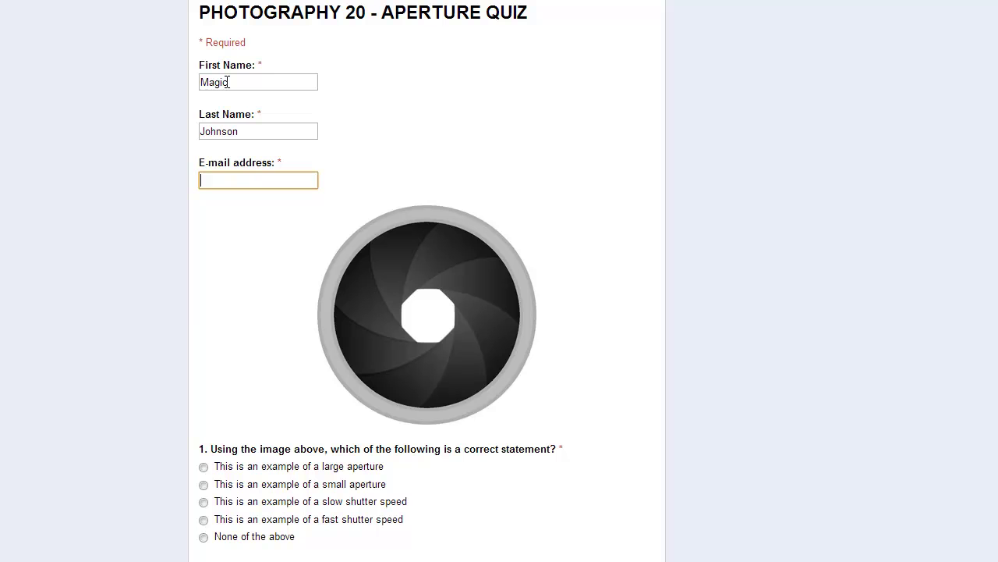
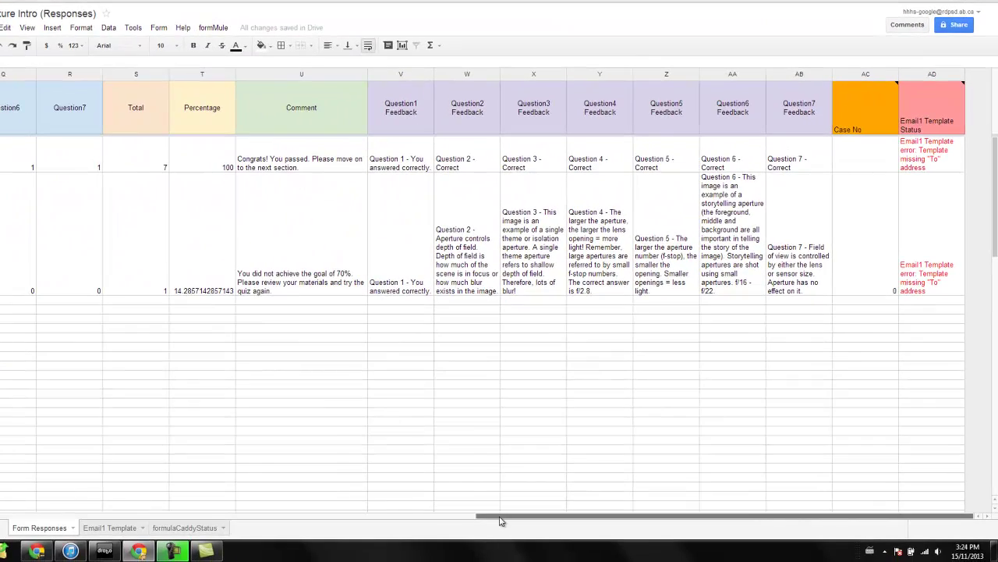
Scroll to the Email1 Template Status column and check the new response's email-sent message.
{"action": "scroll", "coordinate": [499, 521], "scroll_direction": "left", "scroll_amount": 1}
{"action": "left_click_drag", "start_coordinate": [500, 521], "coordinate": [511, 521]}
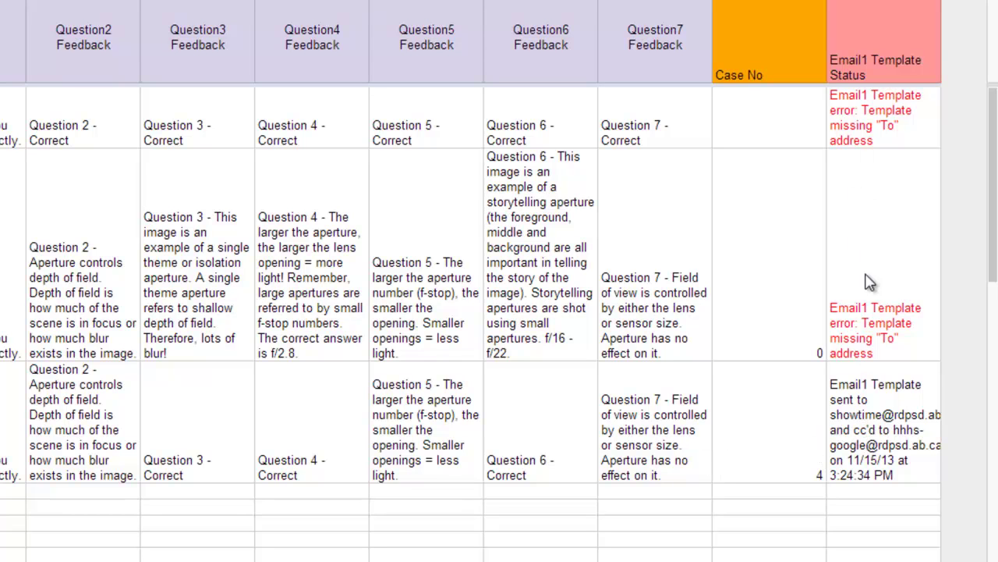
{"action": "left_click", "coordinate": [865, 328]}
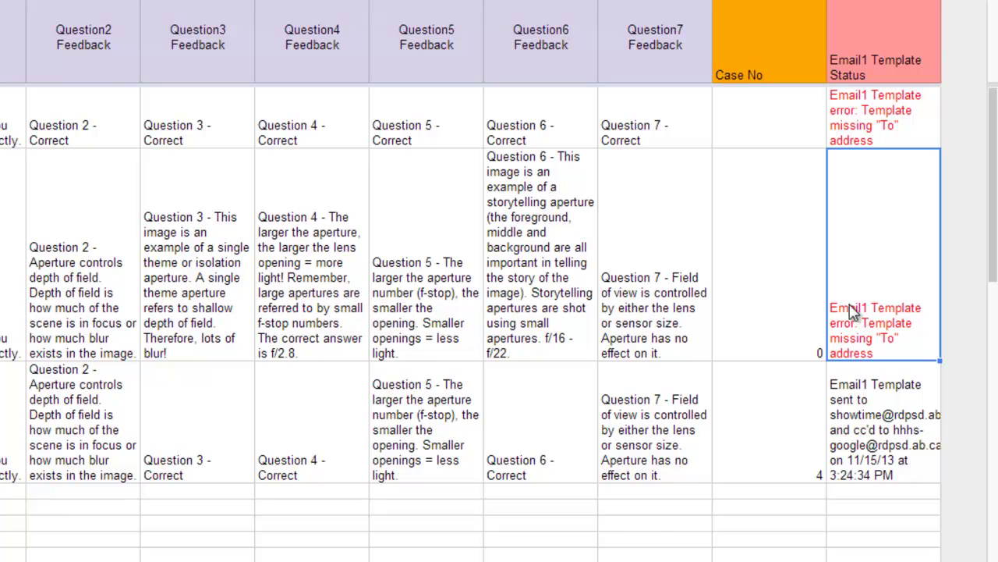
{"action": "left_click", "coordinate": [870, 442]}
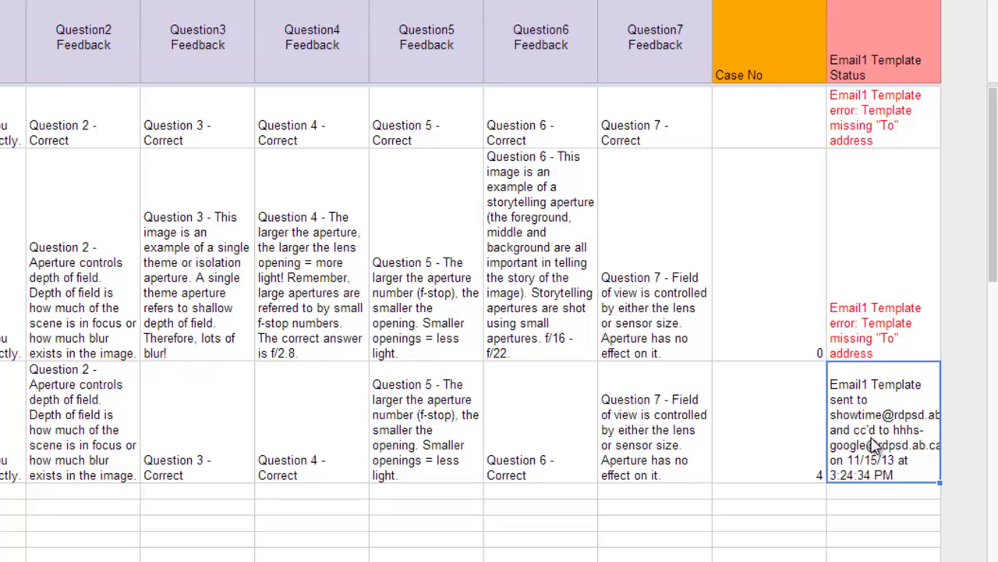
{"action": "left_click", "coordinate": [791, 551]}
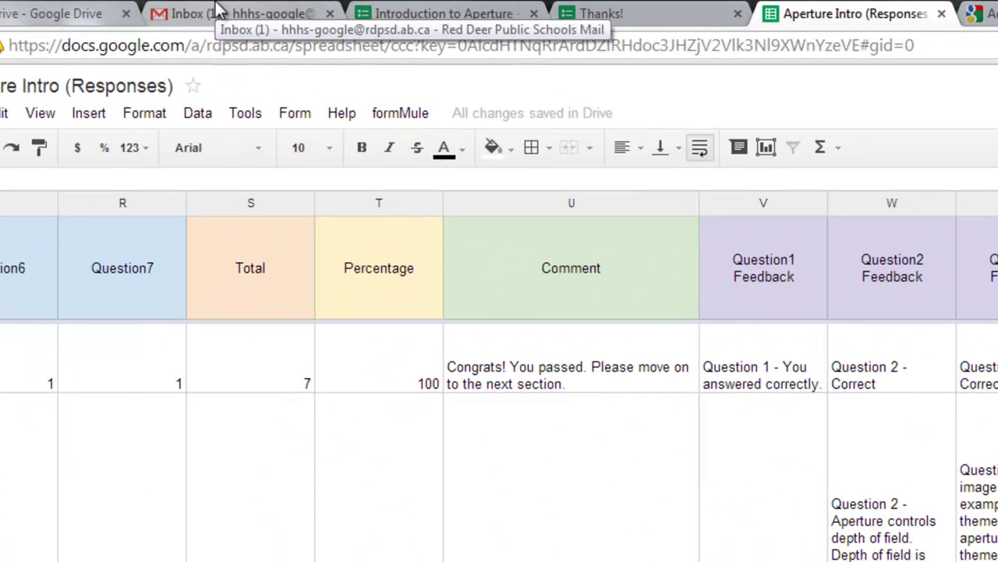
{"action": "left_click", "coordinate": [212, 10]}
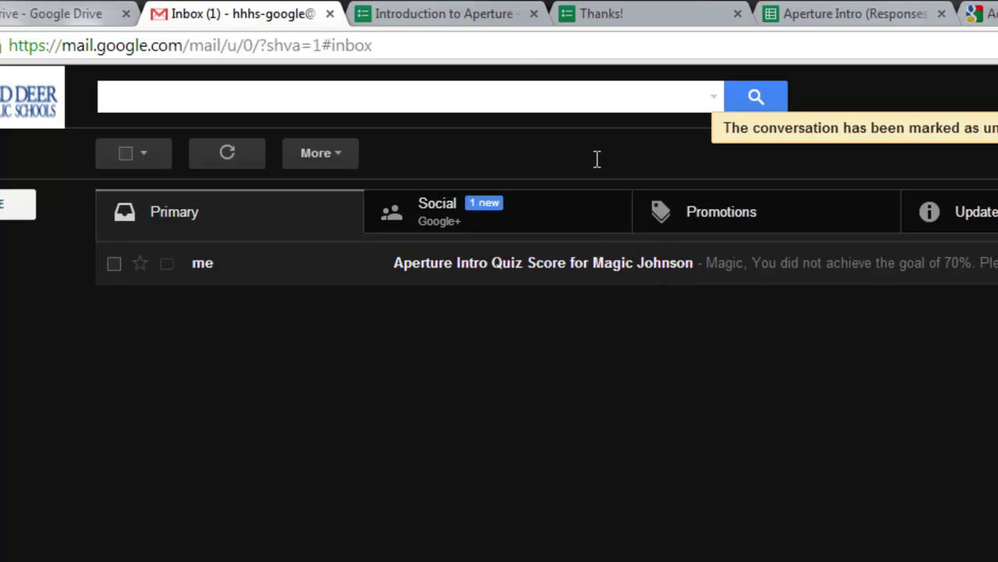
{"action": "left_click", "coordinate": [442, 14]}
{"action": "left_click", "coordinate": [635, 13]}
{"action": "left_click", "coordinate": [780, 14]}
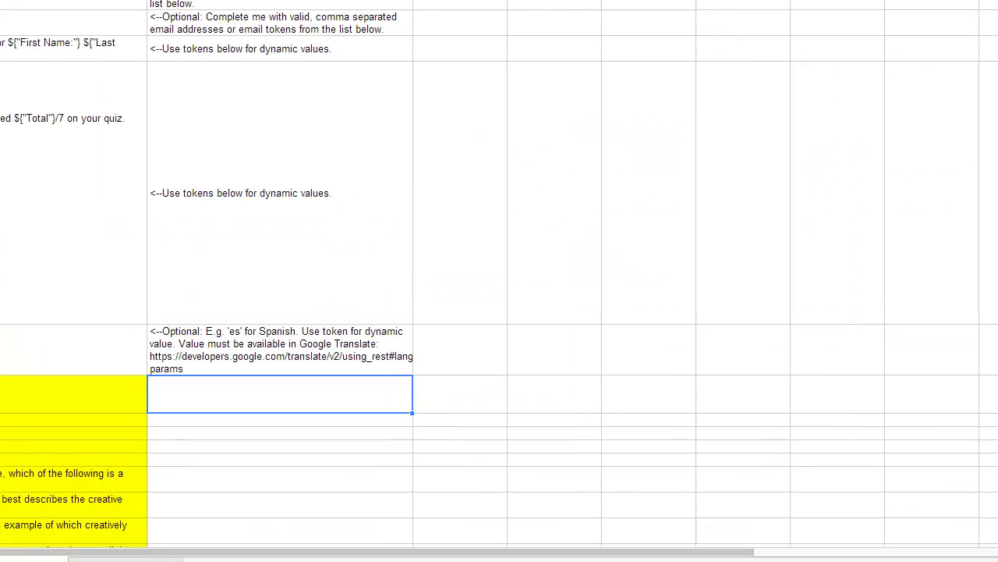